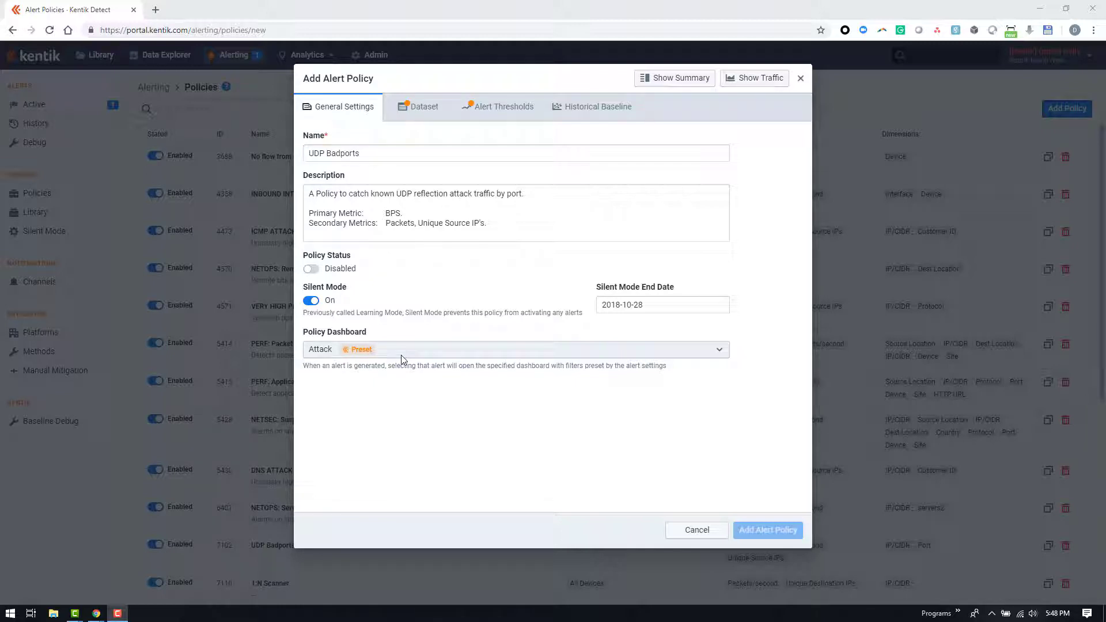
# Set the new policy's dataset to use all devices and save the device selection
pyautogui.click(420, 107)
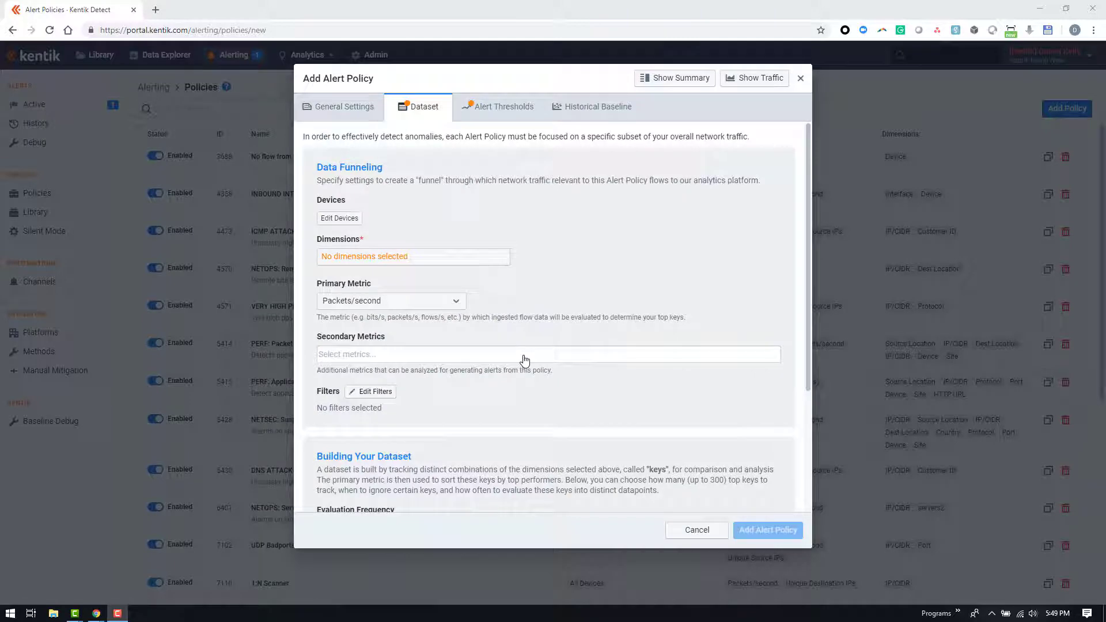
pyautogui.click(339, 220)
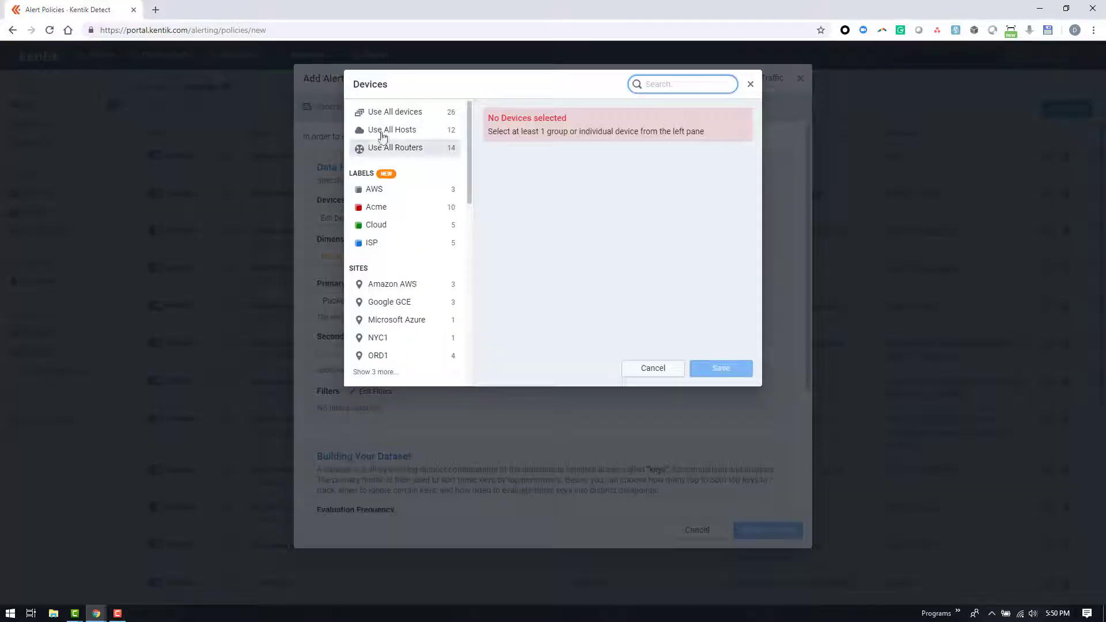
pyautogui.click(400, 114)
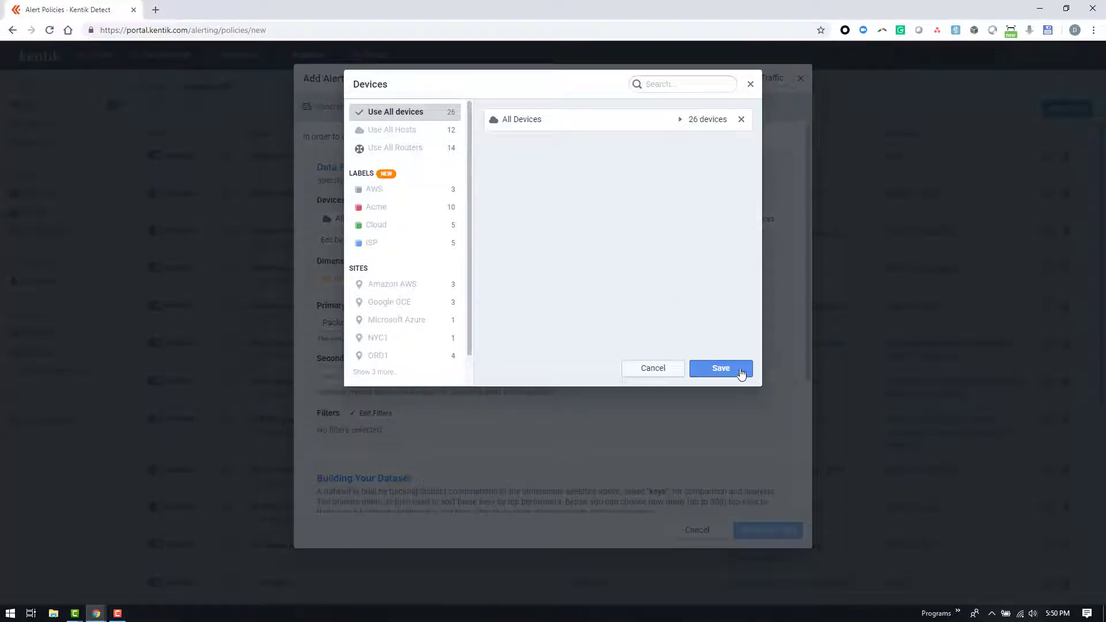
pyautogui.click(741, 373)
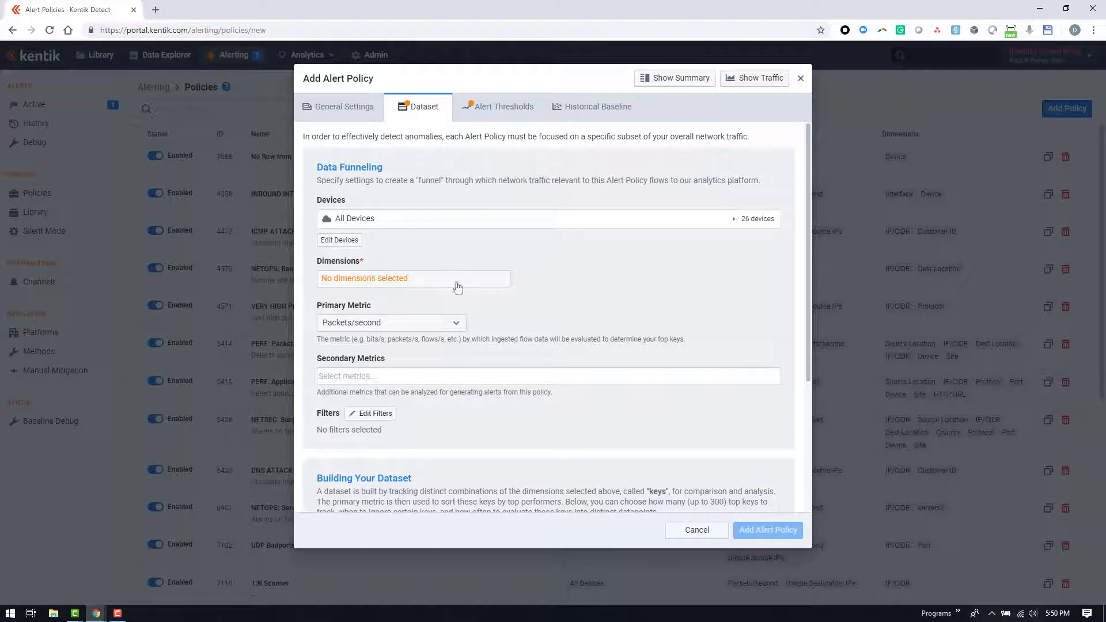
# Group the dataset by Source Port first and Destination IP/CIDR second, and save the dimensions
pyautogui.click(392, 285)
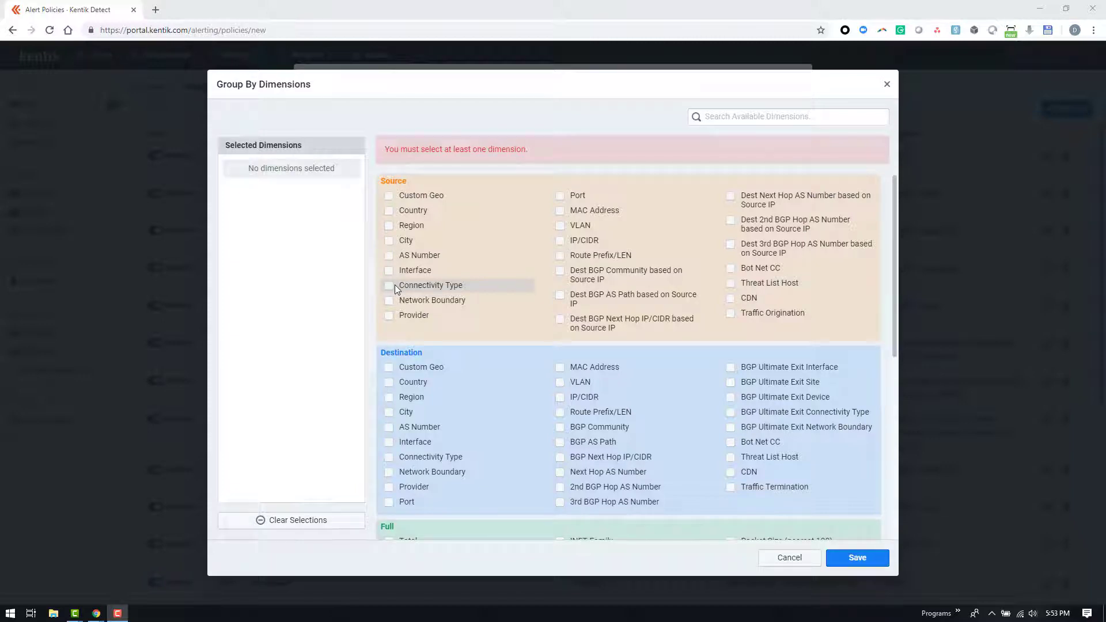
pyautogui.click(580, 400)
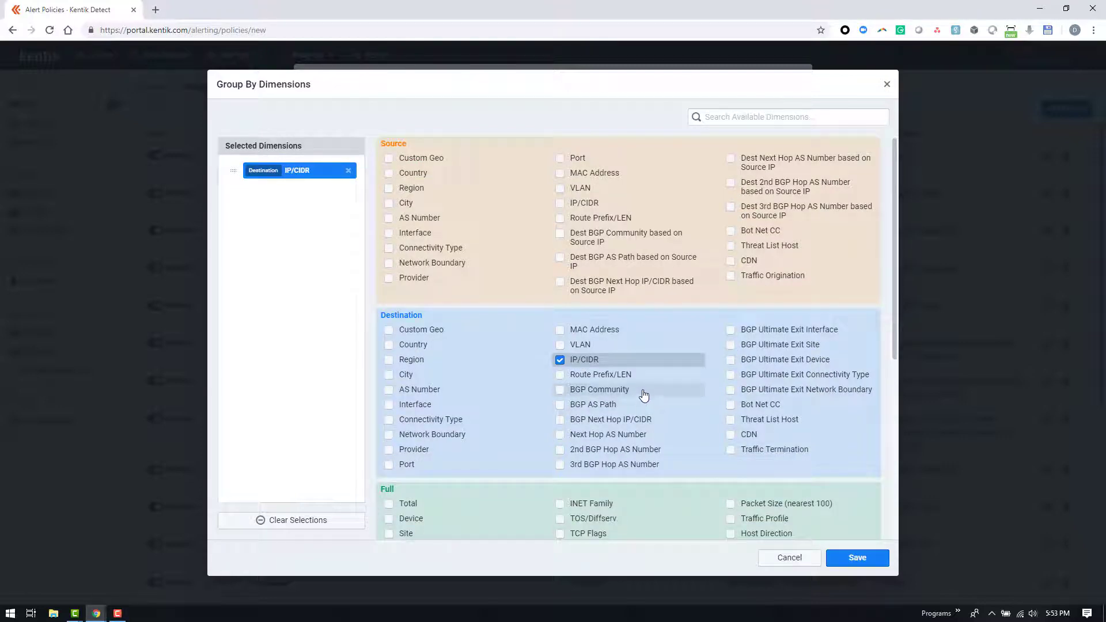
pyautogui.click(568, 163)
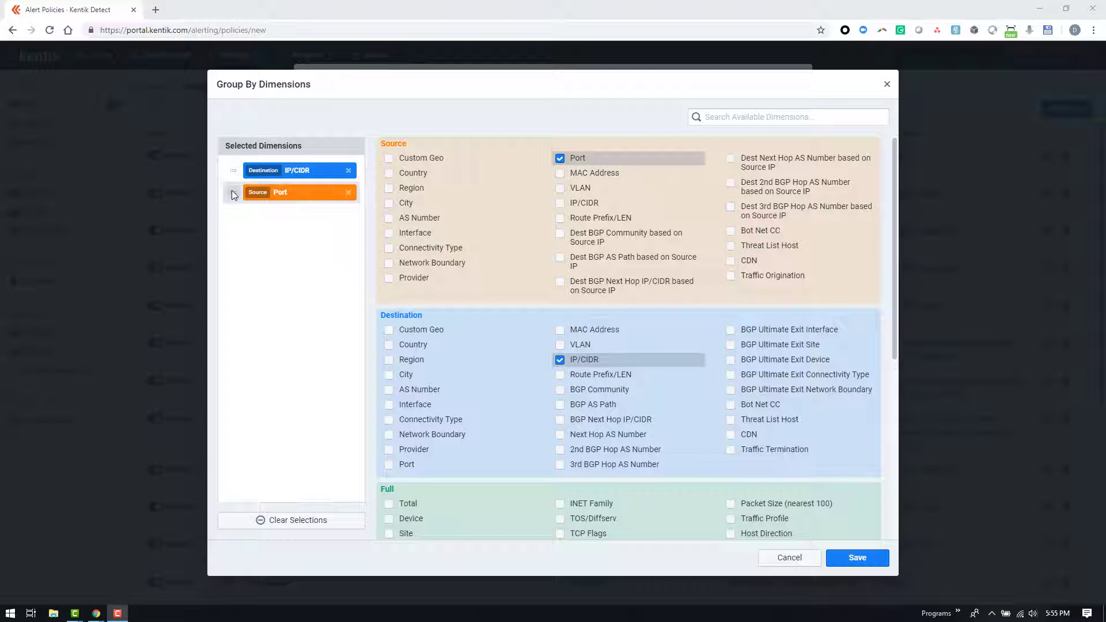
pyautogui.moveTo(233, 194); pyautogui.dragTo(233, 170)
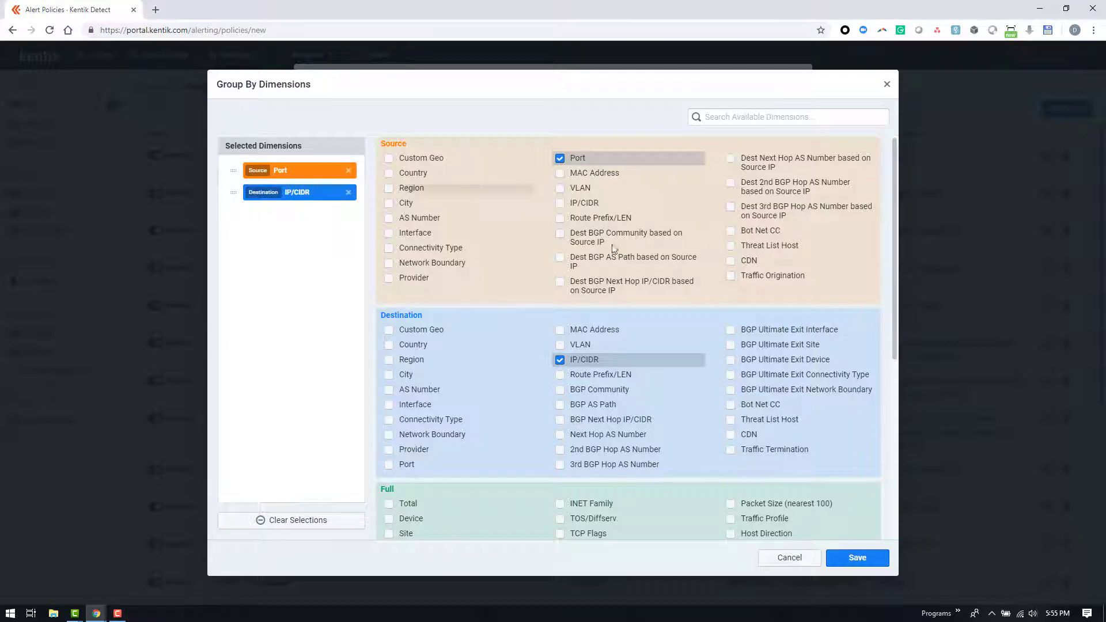
pyautogui.click(856, 558)
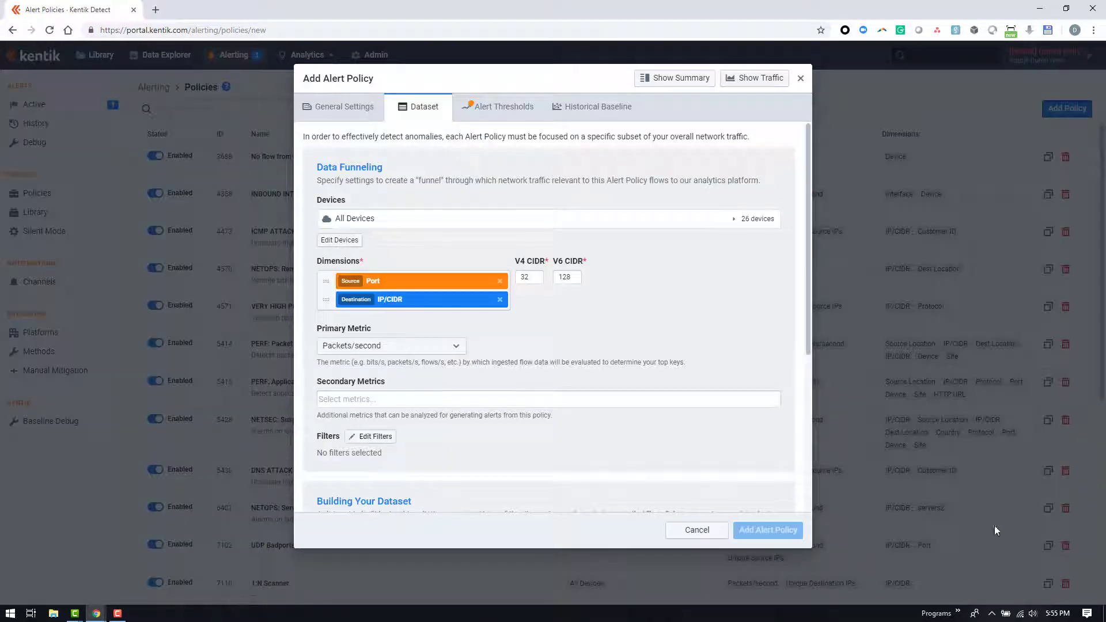
# Set the primary metric to Bits/second and add Packets/second and Unique Source IPs as secondary metrics
pyautogui.click(384, 349)
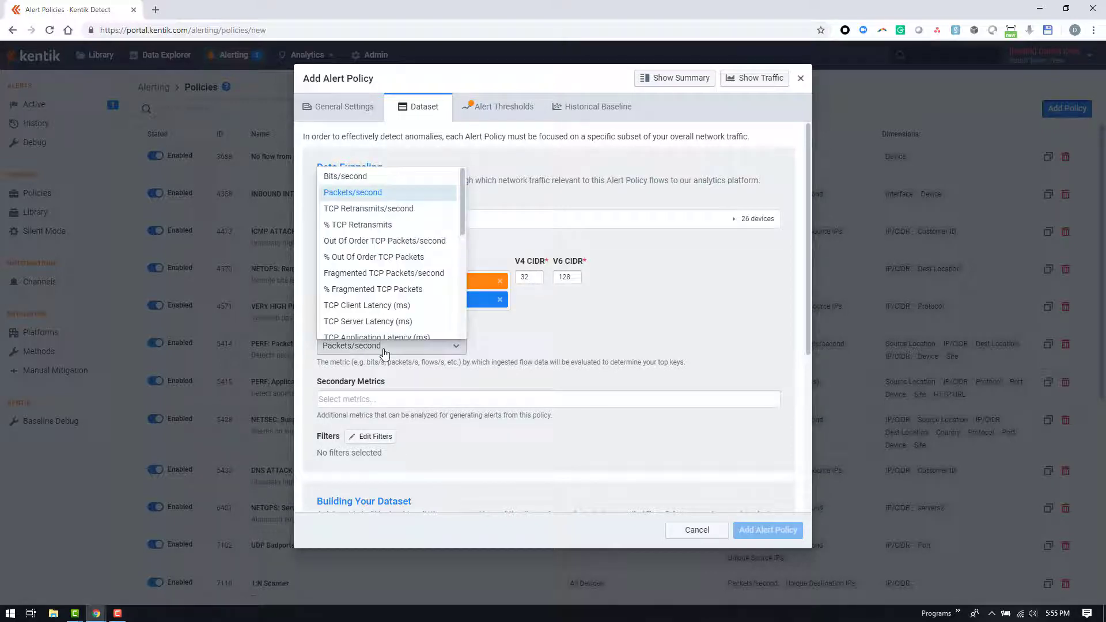
pyautogui.click(355, 180)
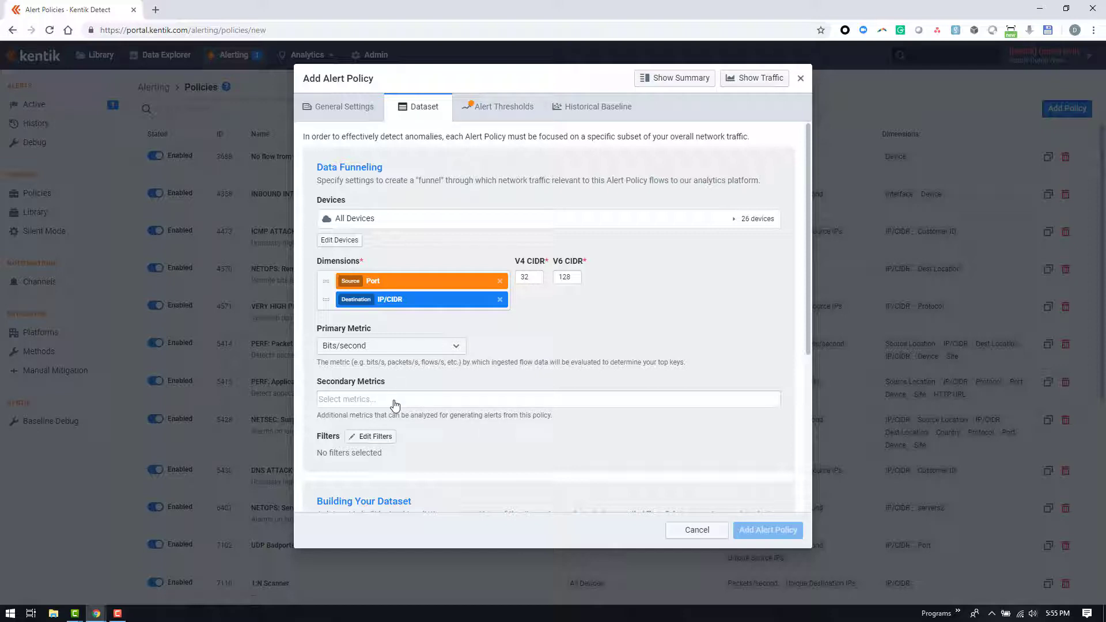
pyautogui.click(334, 405)
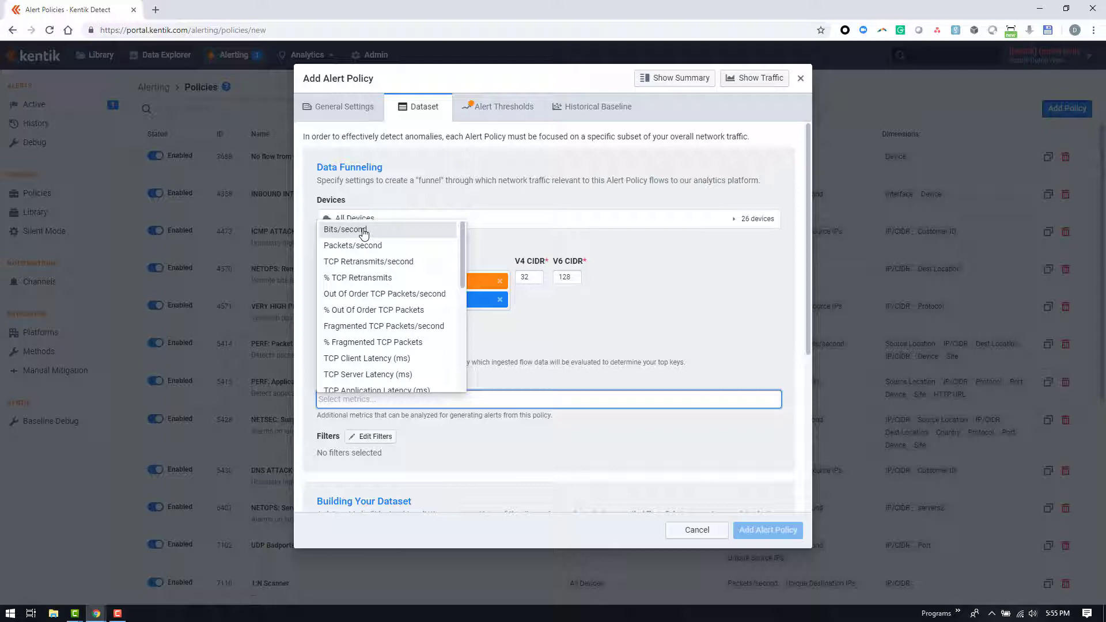
pyautogui.click(369, 245)
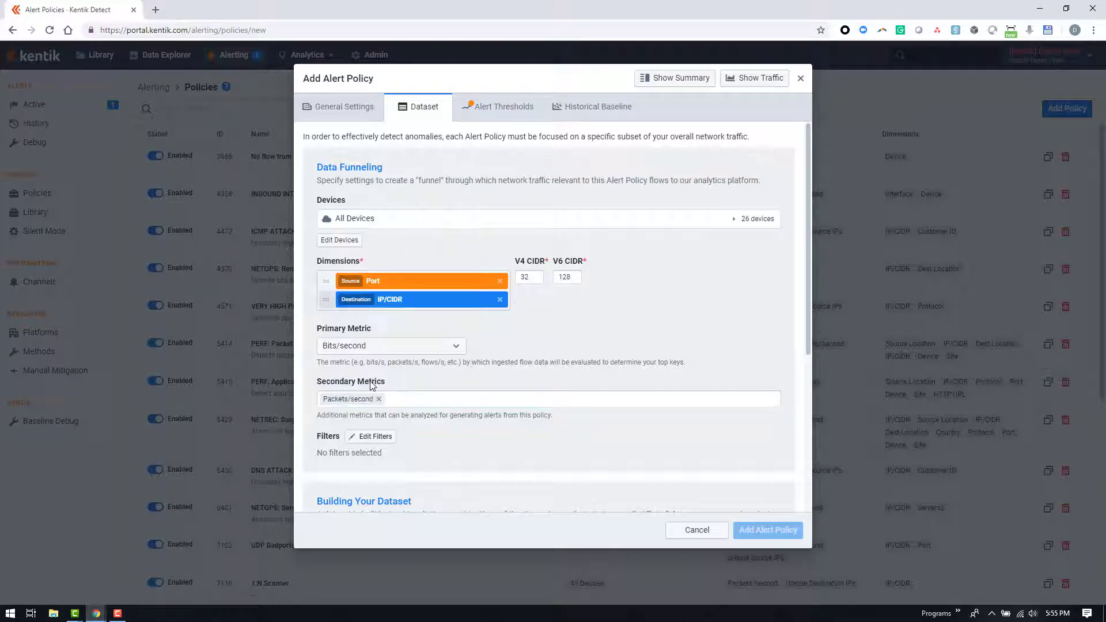
pyautogui.click(411, 407)
pyautogui.scroll(-2, 407, 316)
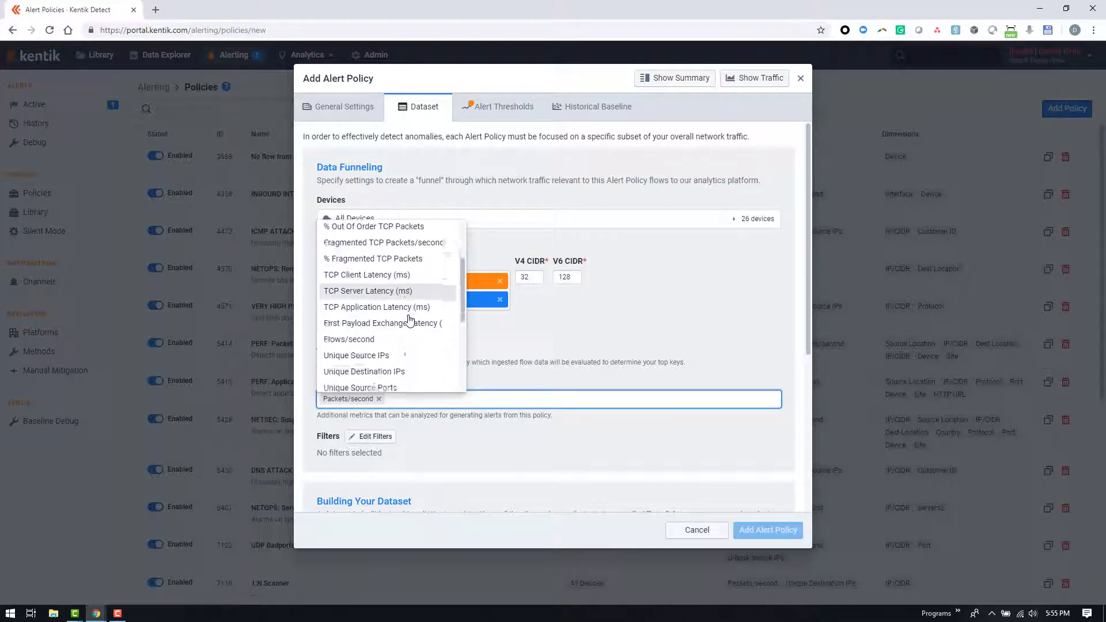
pyautogui.click(397, 329)
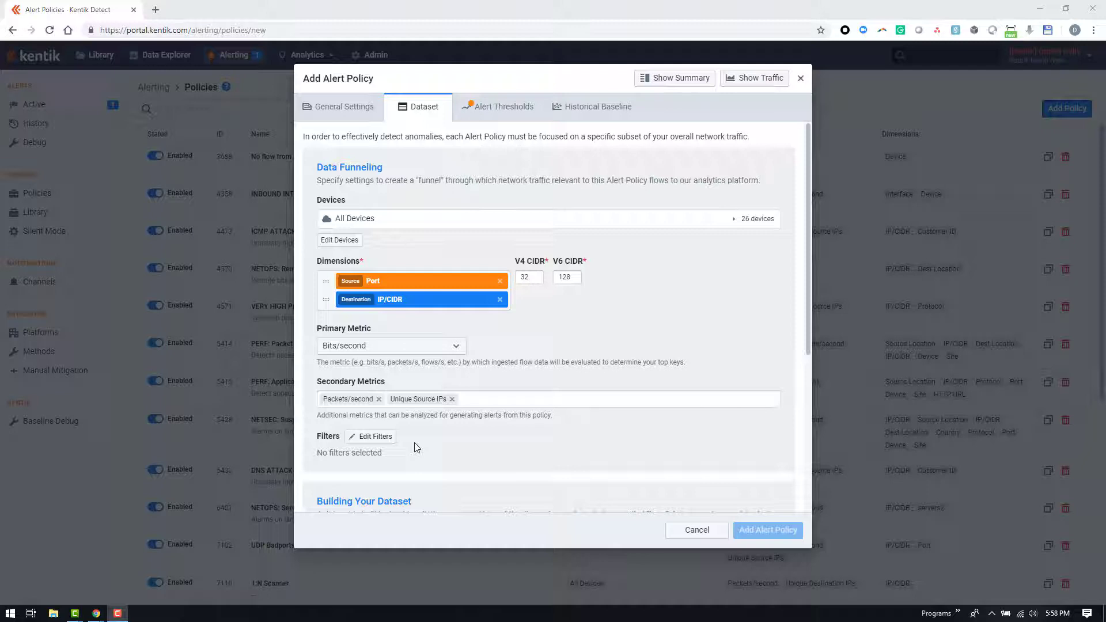
# Add the saved filter UDP_BADPORTS (global) to the dataset's filtering options
pyautogui.click(372, 441)
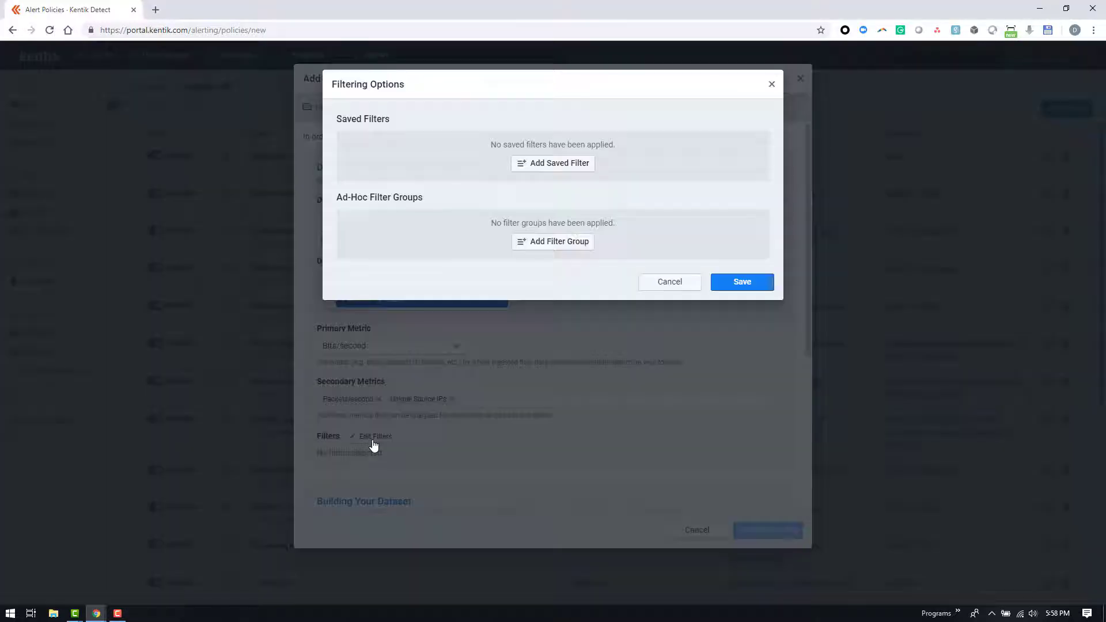
pyautogui.click(549, 166)
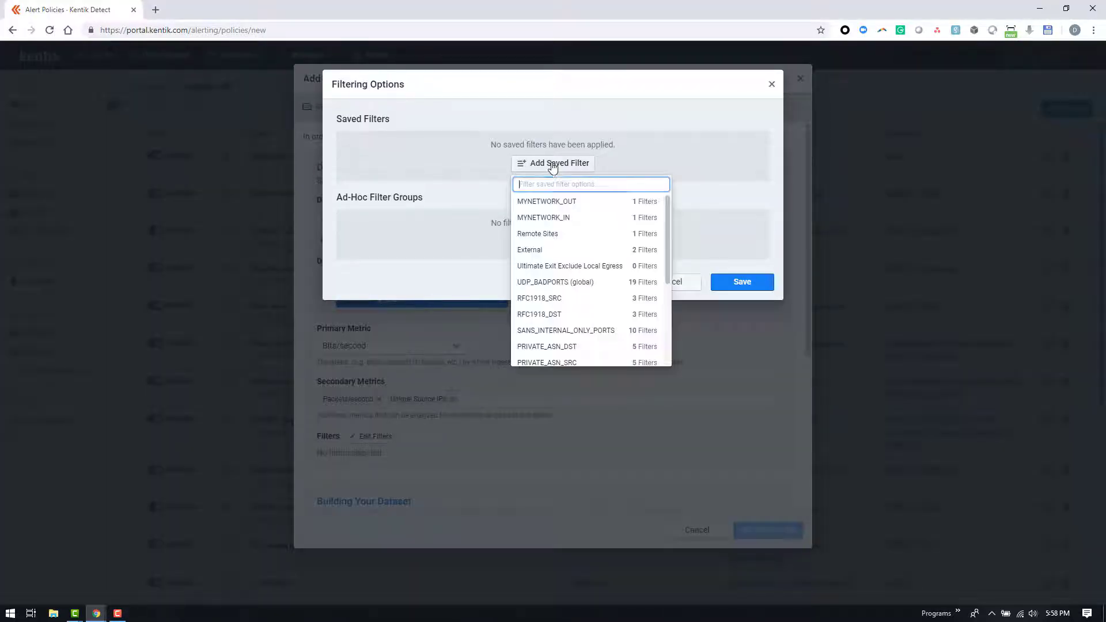
pyautogui.write('ud')
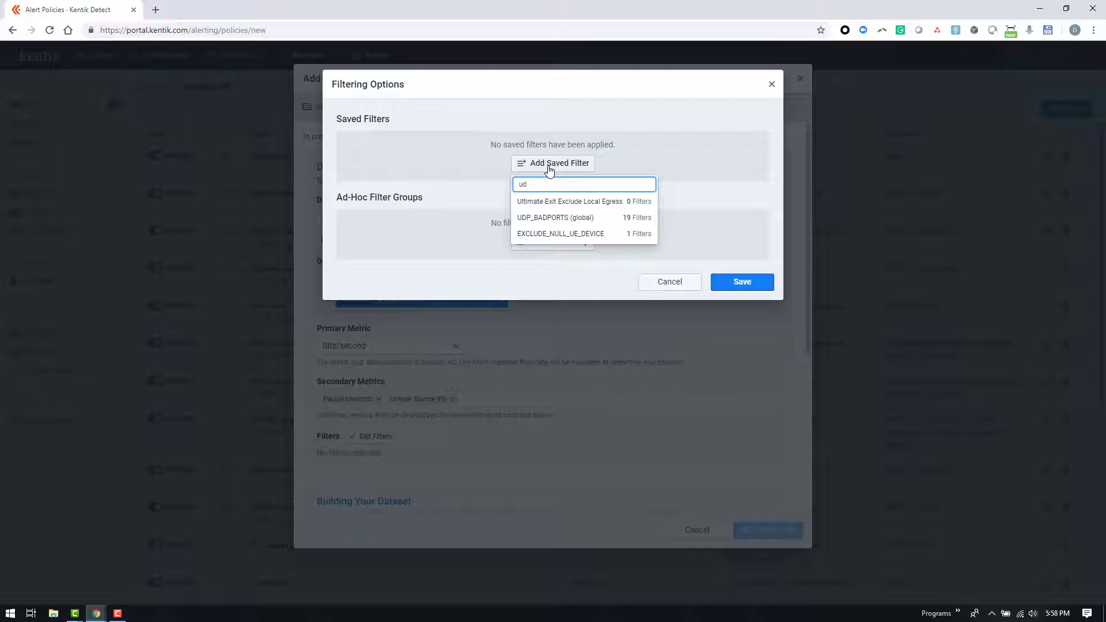
pyautogui.click(585, 218)
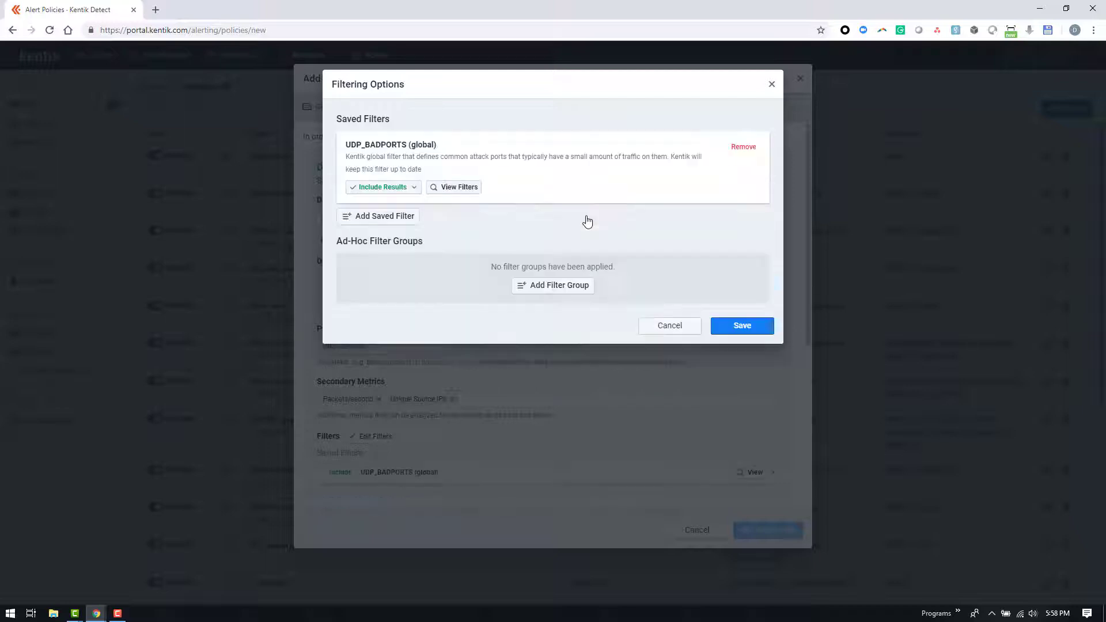
# Review the protocol and port conditions contained in the UDP_BADPORTS (global) filter
pyautogui.click(464, 193)
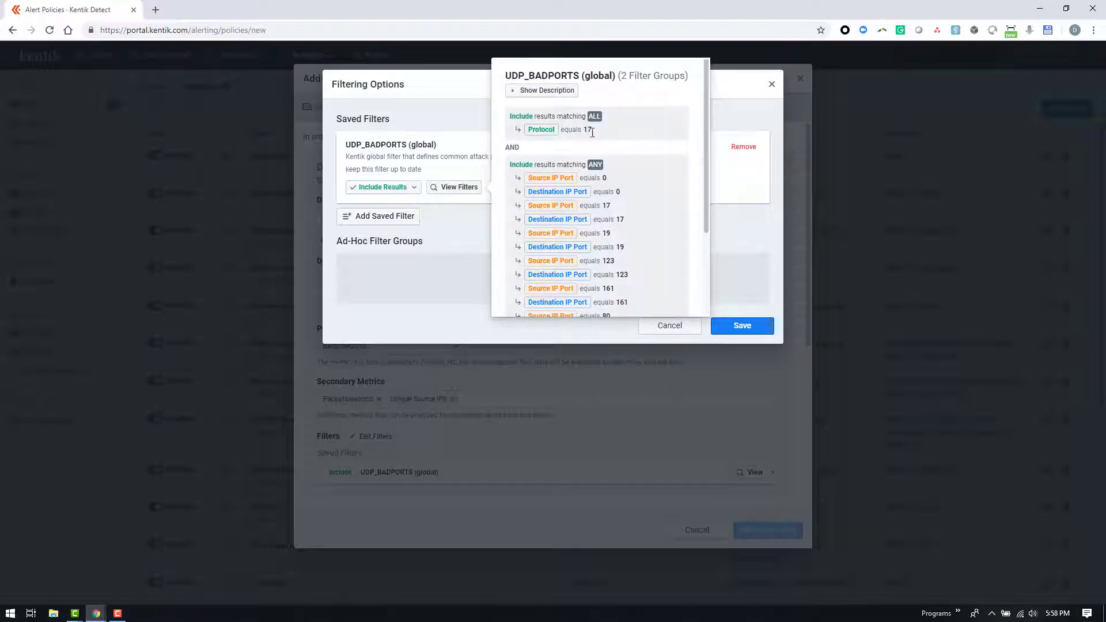
pyautogui.moveTo(598, 134)
pyautogui.mouseDown()
pyautogui.moveTo(516, 132)
pyautogui.moveTo(583, 130)
pyautogui.mouseUp()
pyautogui.scroll(-1, 702, 179)
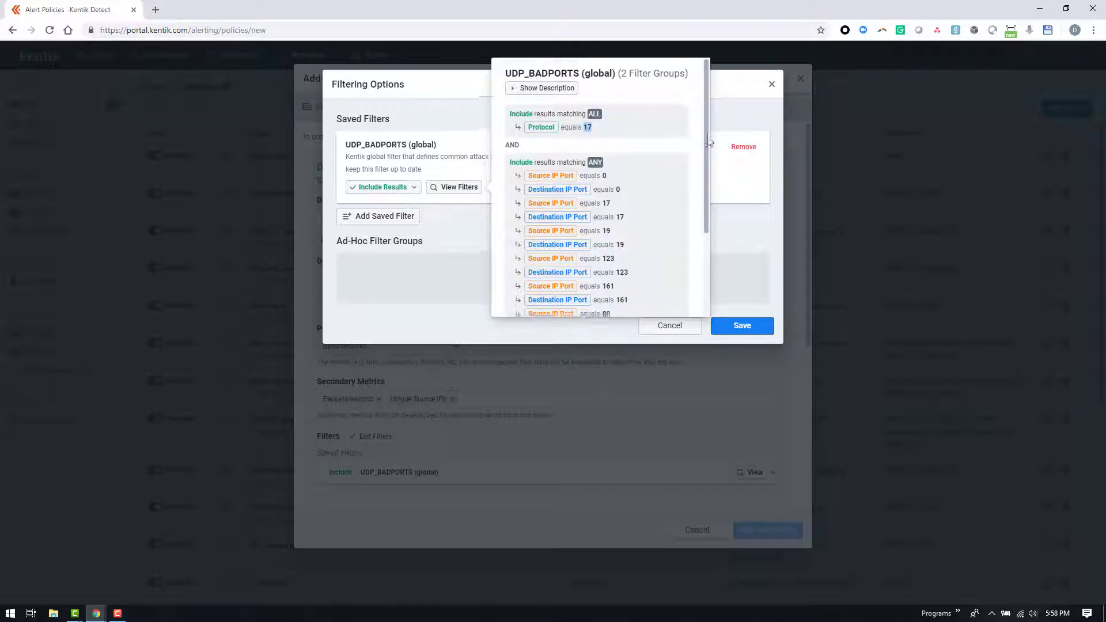
pyautogui.scroll(-2, 701, 179)
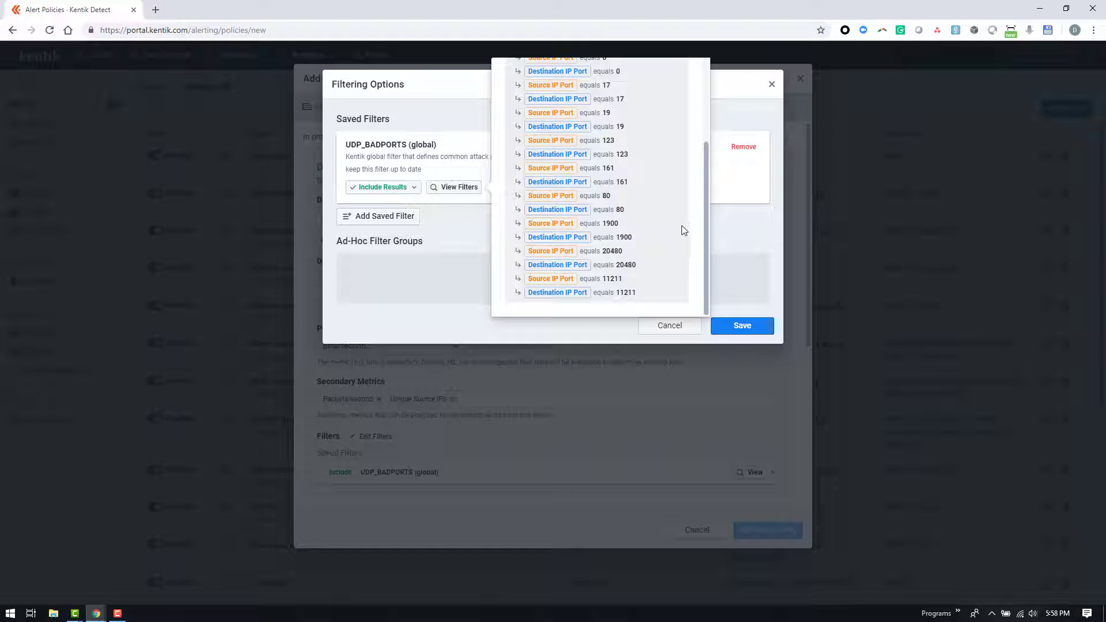
pyautogui.click(461, 239)
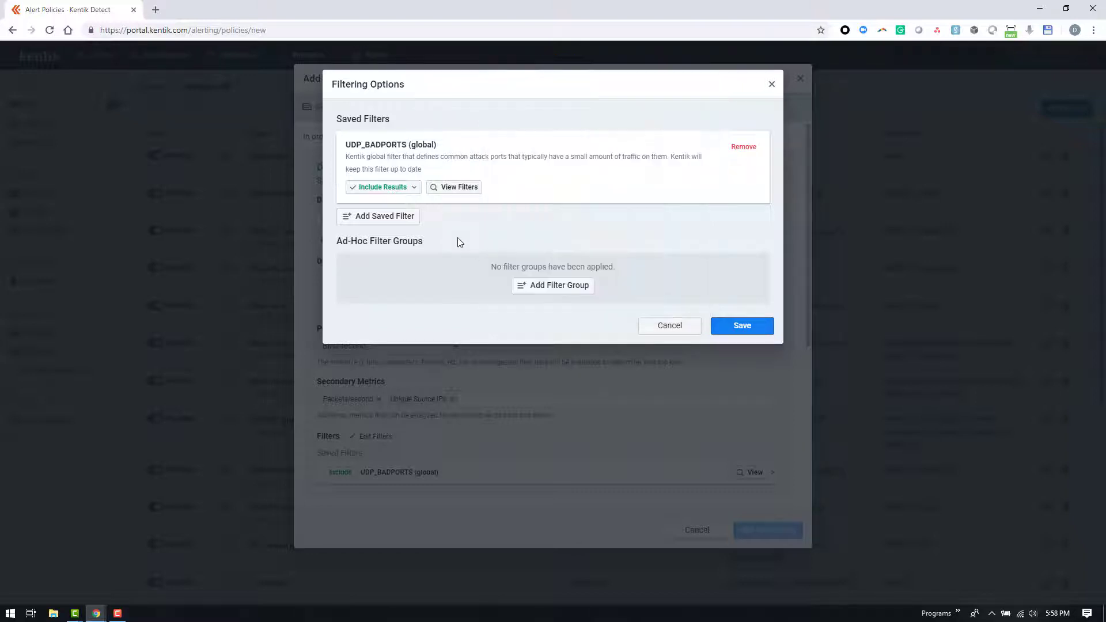
# Add an ad-hoc filter group including traffic whose Source Network Boundary equals External, and save the filters
pyautogui.click(542, 286)
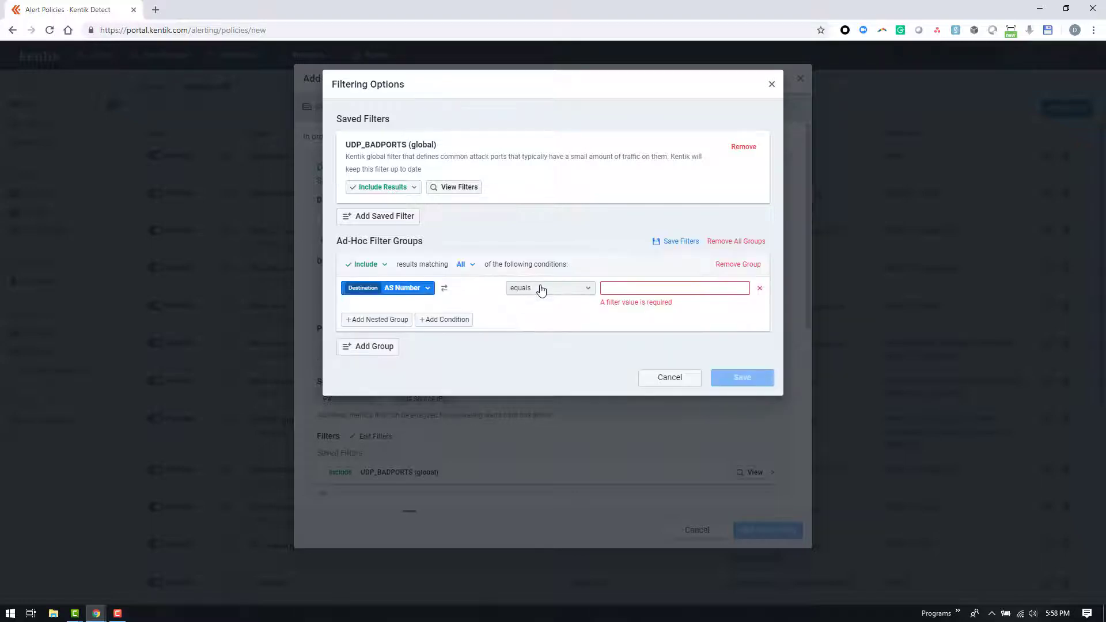
pyautogui.click(409, 291)
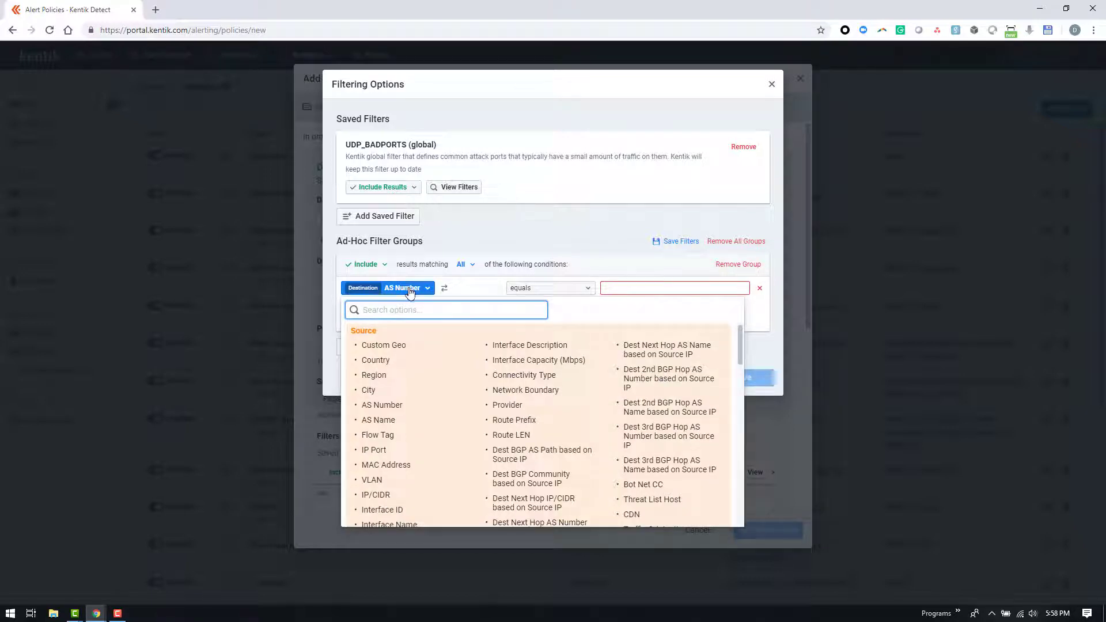
pyautogui.click(531, 391)
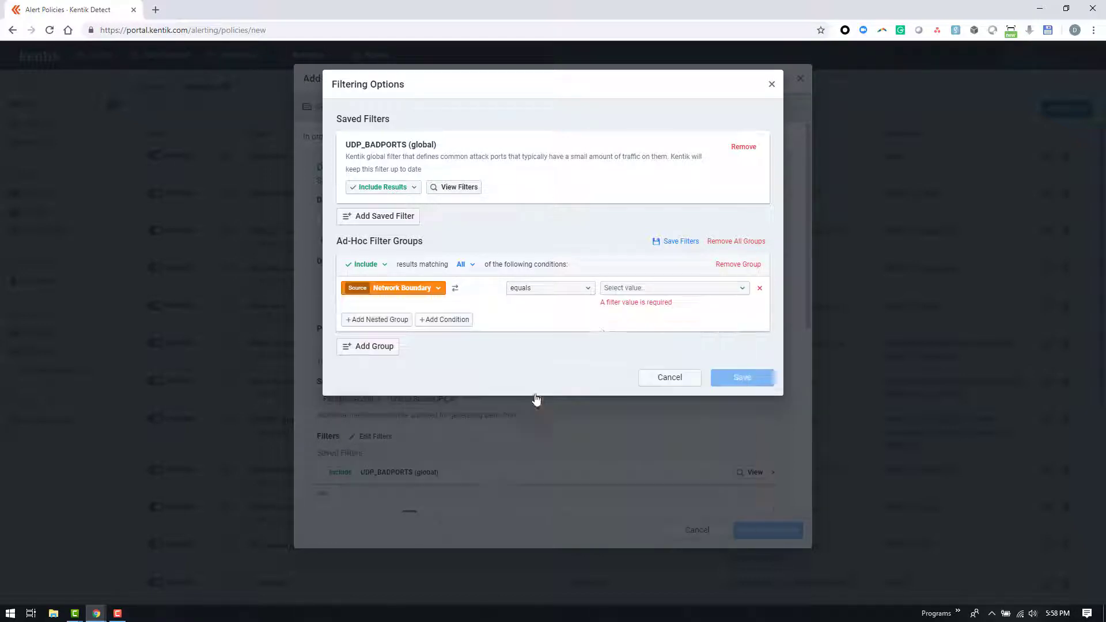
pyautogui.click(625, 289)
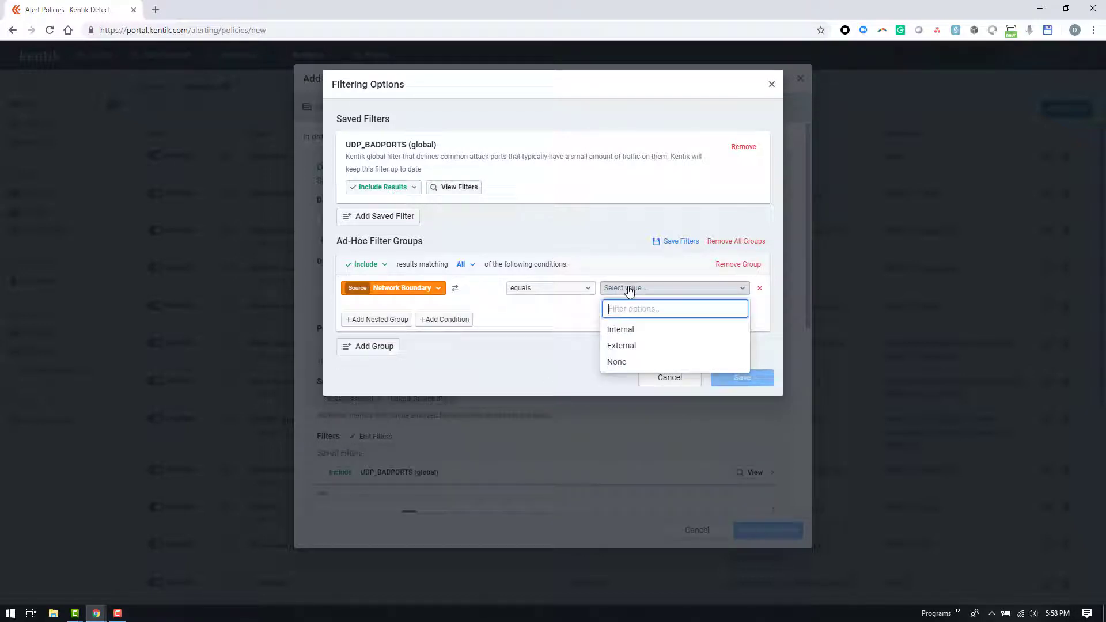
pyautogui.click(629, 347)
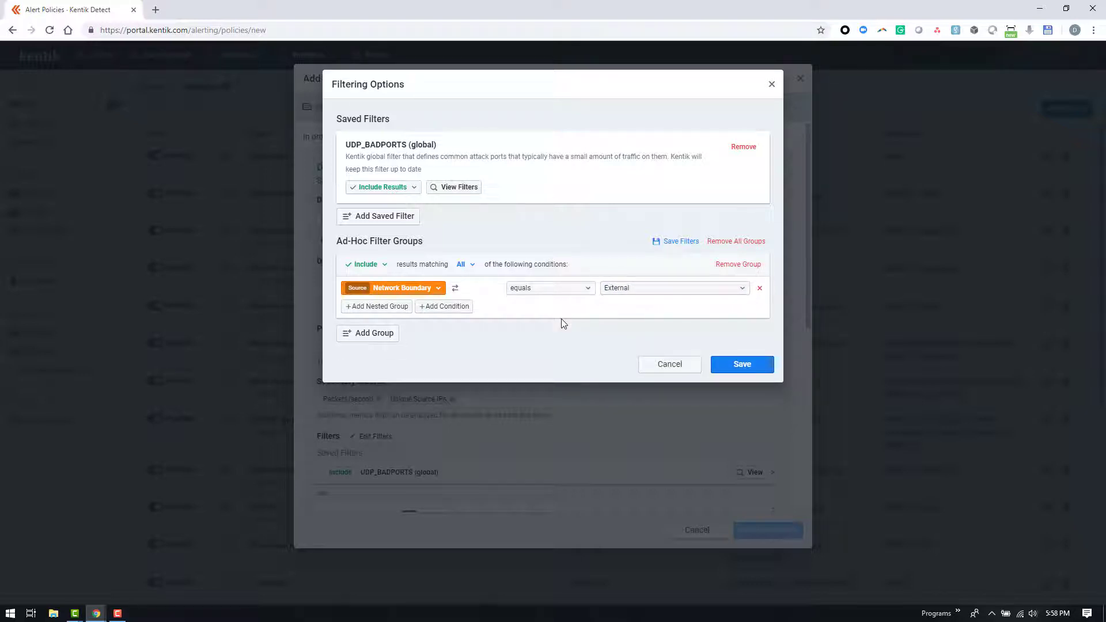
pyautogui.click(742, 370)
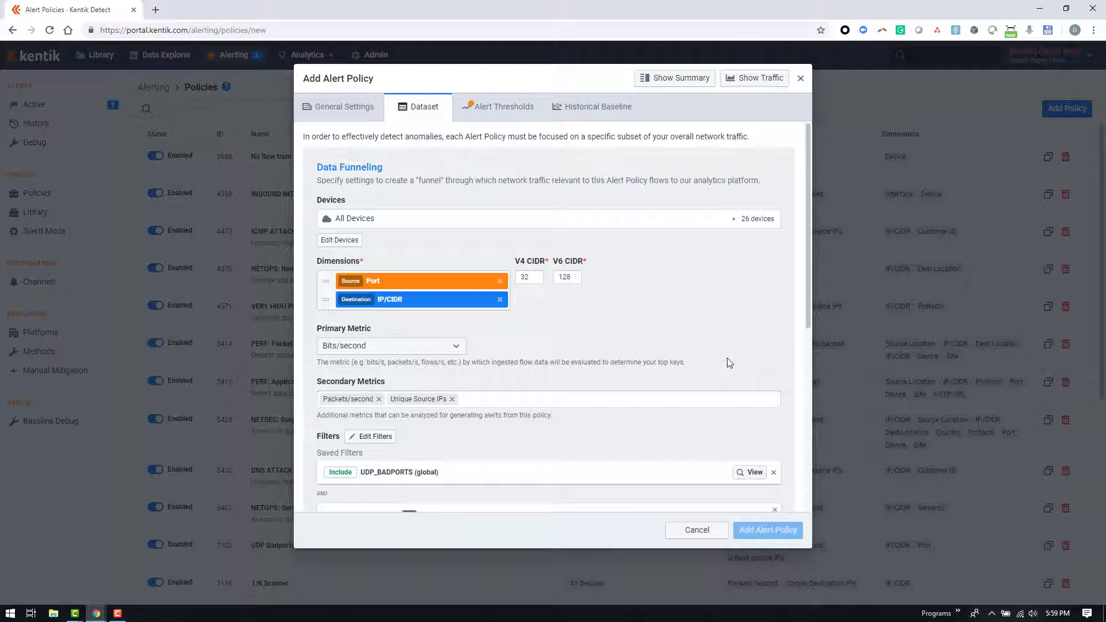
# Set the dataset's maximum number of keys analyzed per evaluation to 299
pyautogui.scroll(-3, 727, 363)
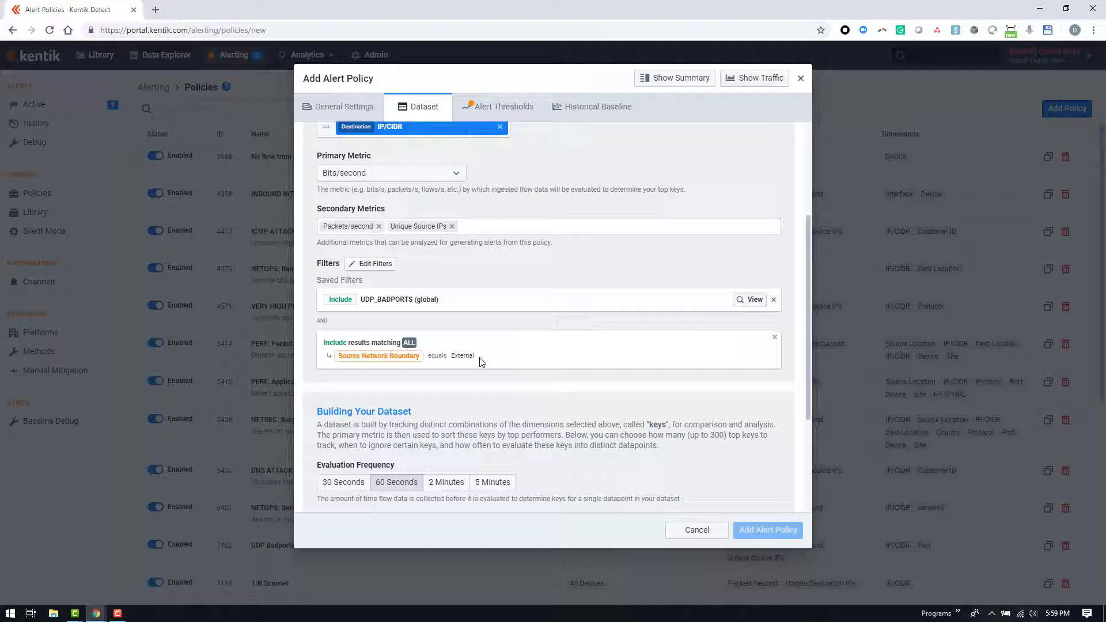
pyautogui.scroll(-3, 482, 361)
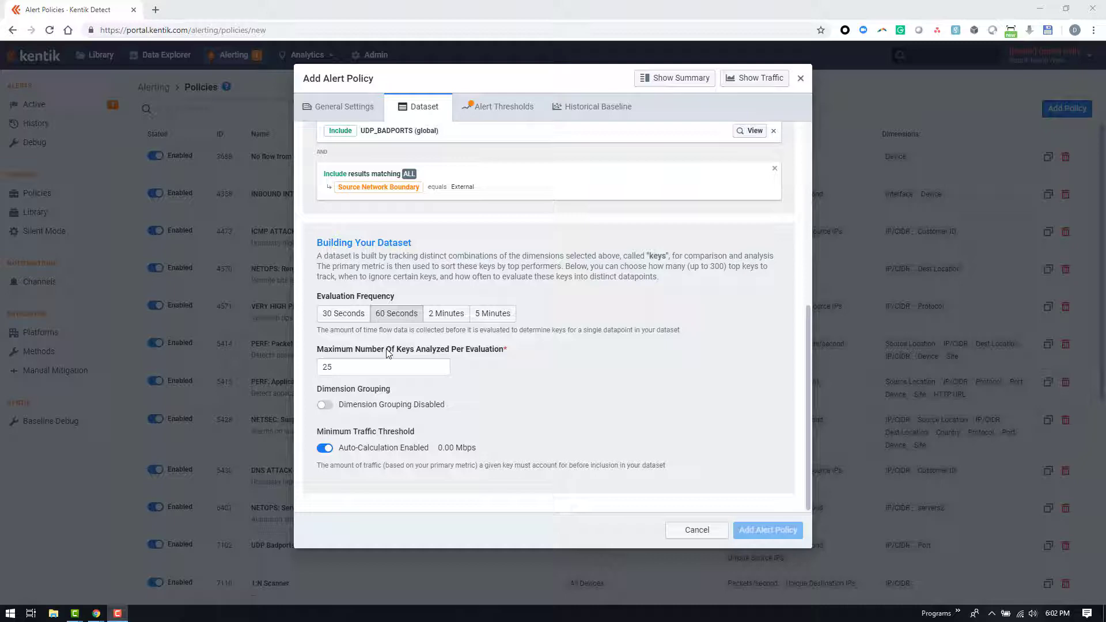
pyautogui.scroll(4, 388, 353)
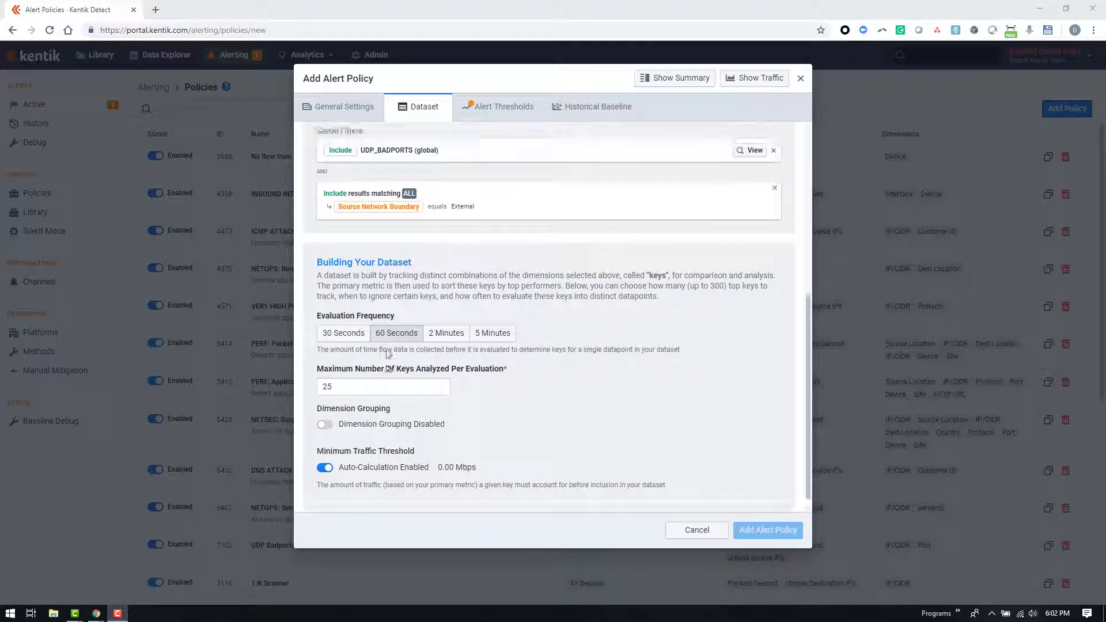
pyautogui.scroll(2, 389, 353)
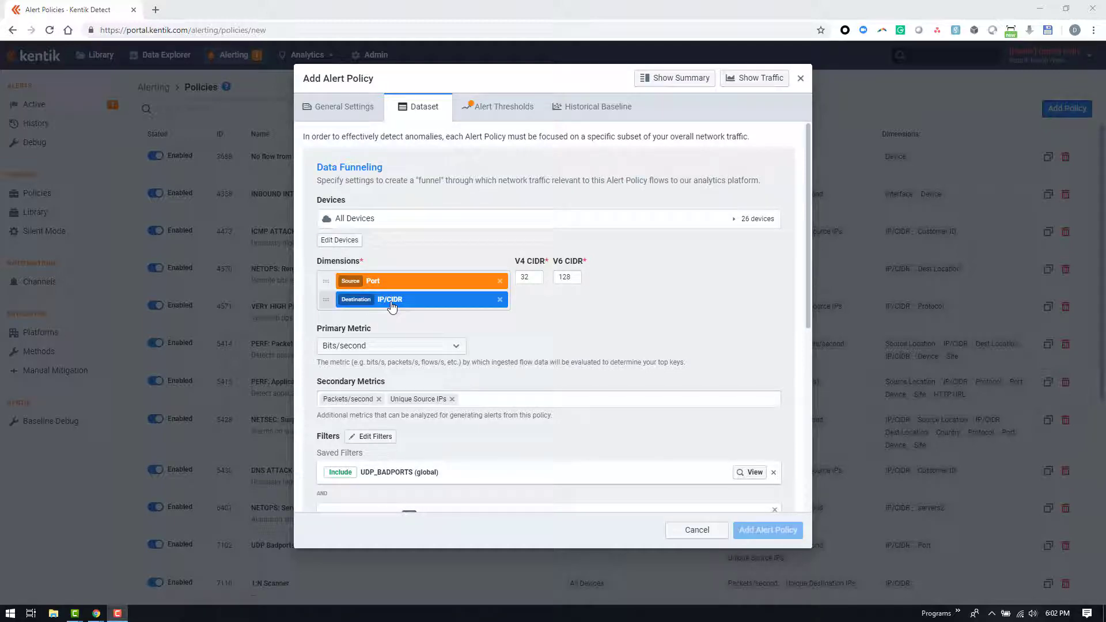
pyautogui.scroll(-6, 392, 308)
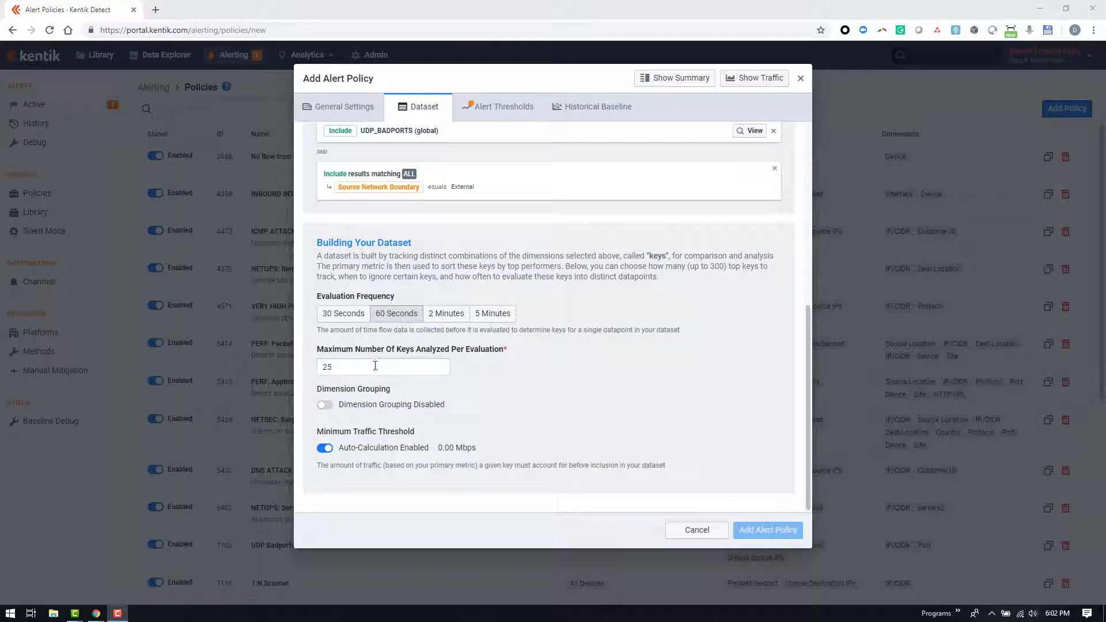
pyautogui.click(374, 367)
pyautogui.doubleClick(372, 367)
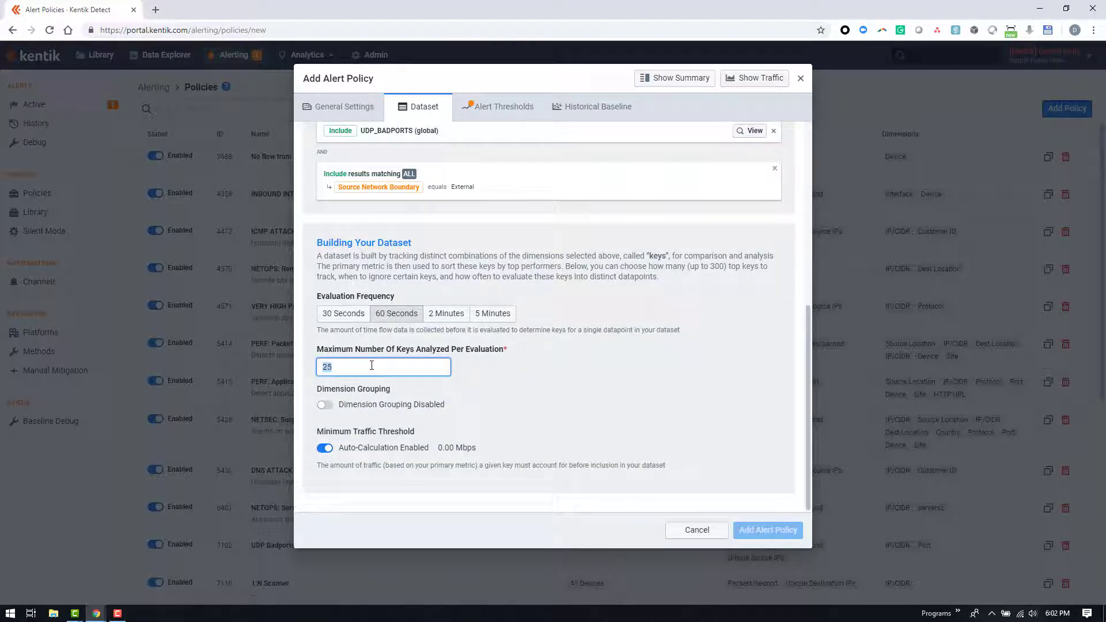
pyautogui.write('299')
pyautogui.click(378, 349)
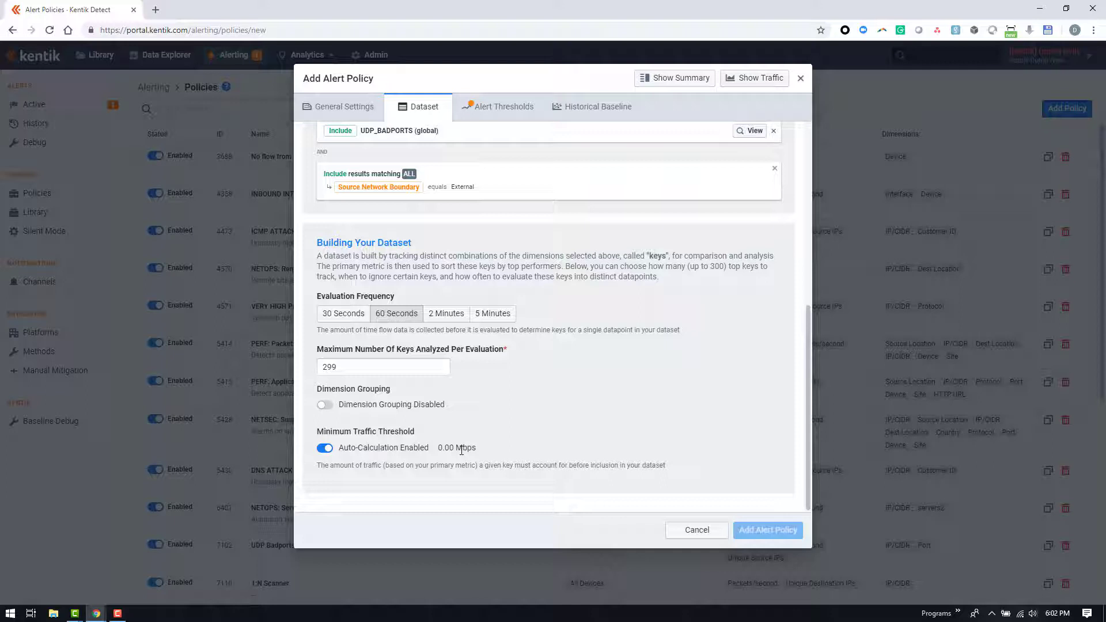
# Disable auto-calculation of the dataset's minimum traffic threshold and set it to 5 Mbps
pyautogui.click(324, 448)
pyautogui.click(442, 451)
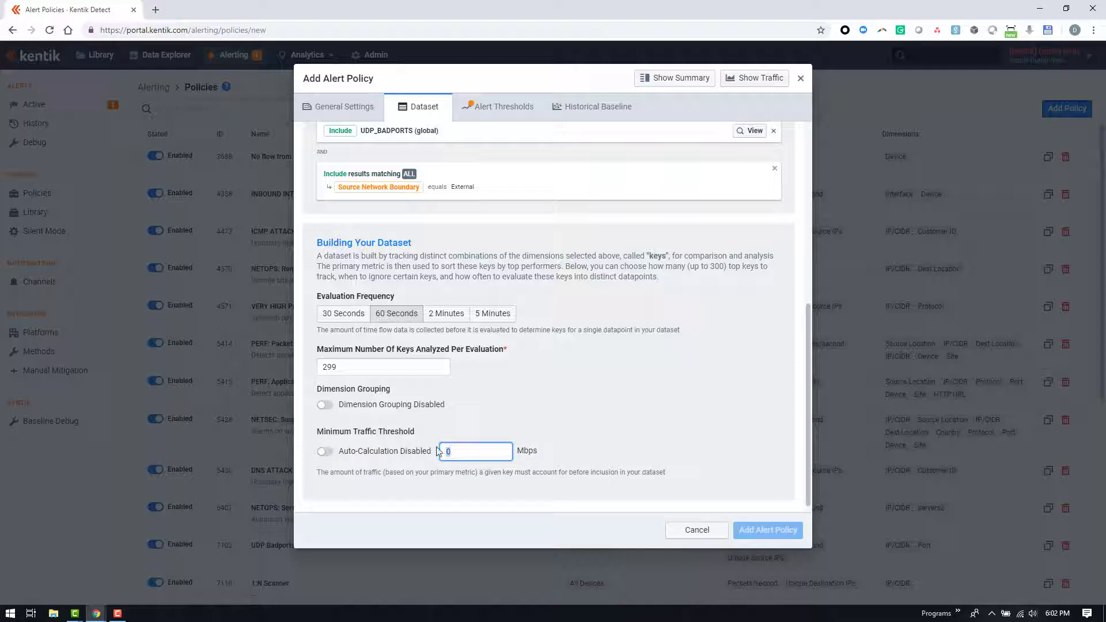
pyautogui.write('5')
pyautogui.click(478, 418)
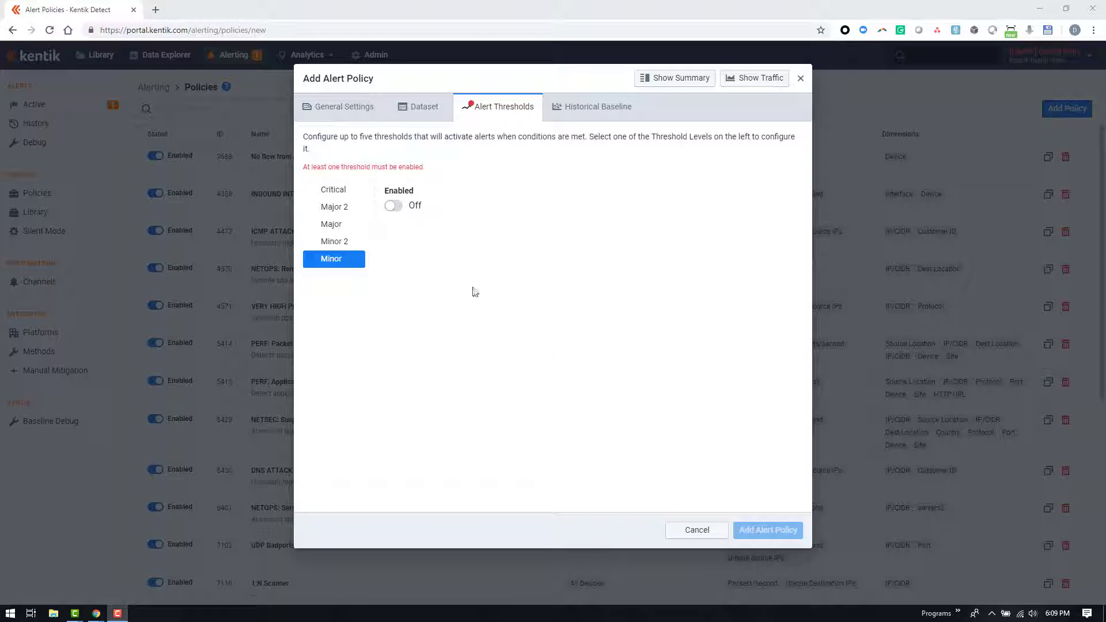
# Enable the Minor alert threshold using static values only, with a condition of current traffic greater than 500 Mbps
pyautogui.click(393, 206)
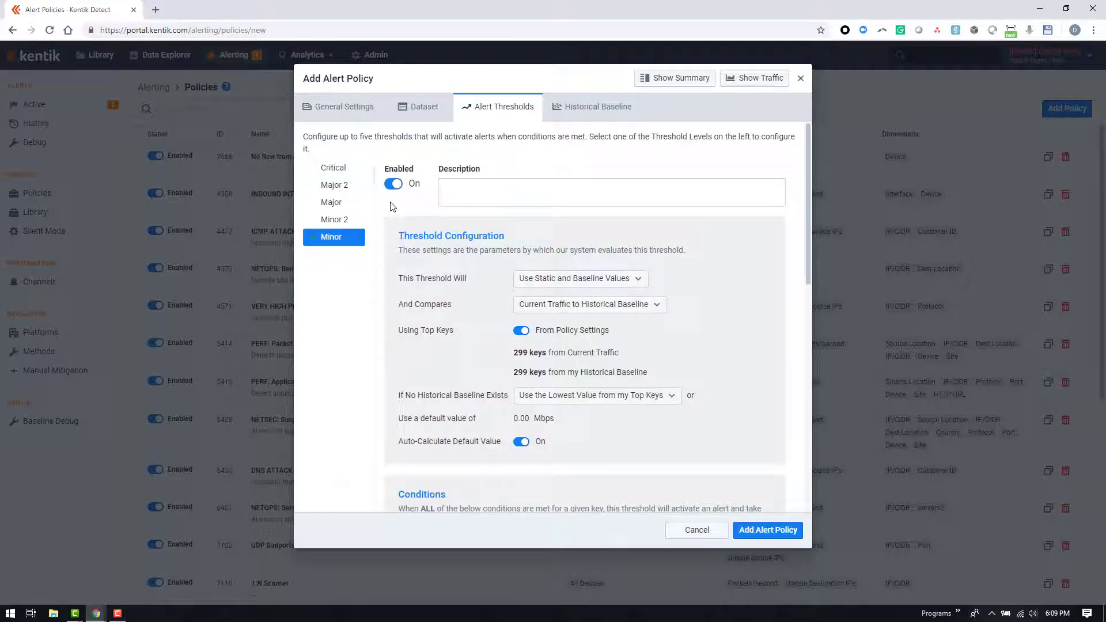
pyautogui.click(596, 282)
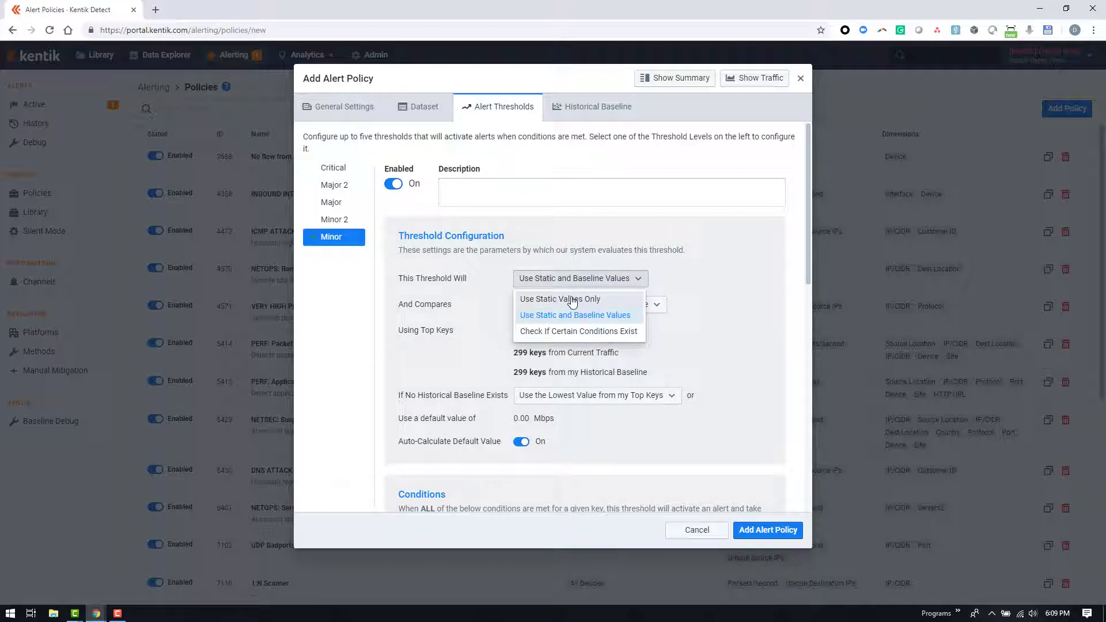
pyautogui.click(572, 300)
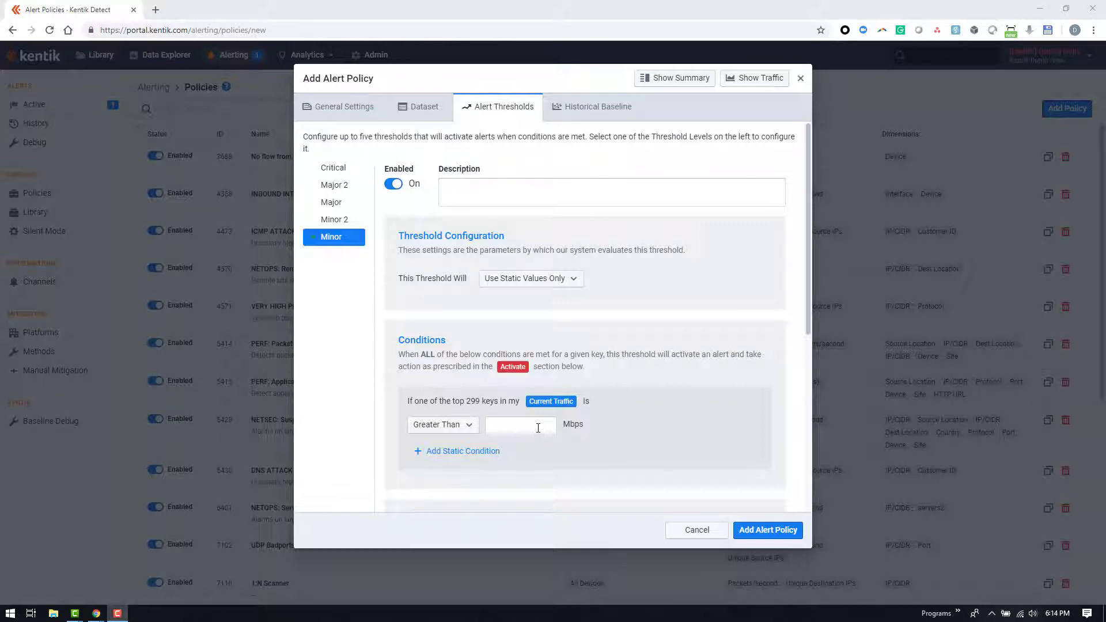
pyautogui.click(538, 428)
pyautogui.write('500')
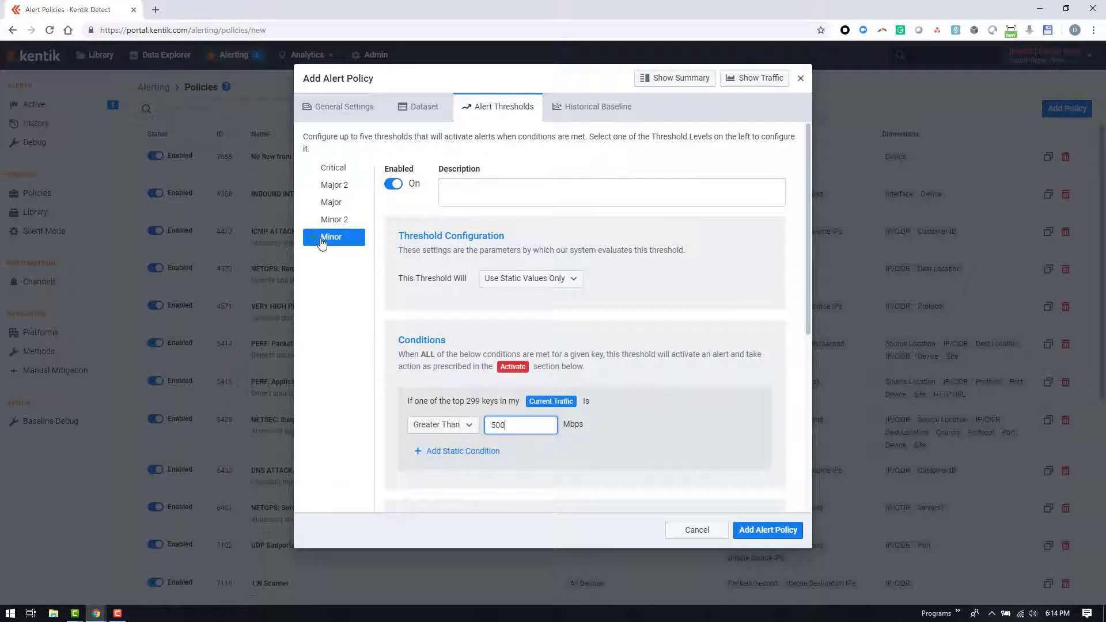
# Add two more static conditions to the Minor threshold, one measured in kpps and the other in Unique Source IPs
pyautogui.scroll(-3, 438, 288)
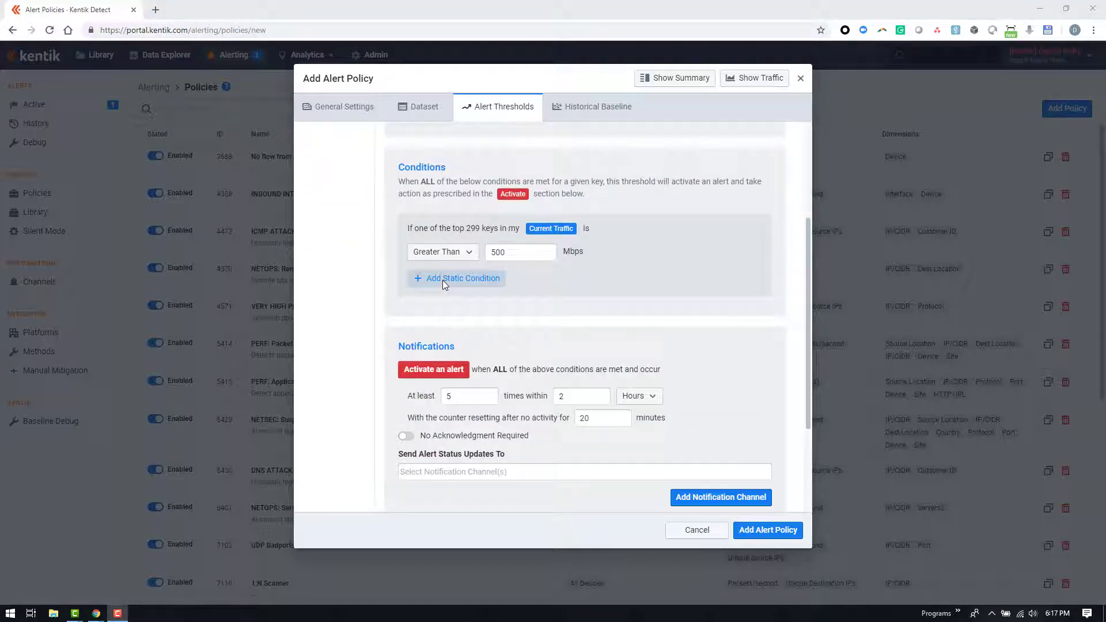
pyautogui.click(442, 280)
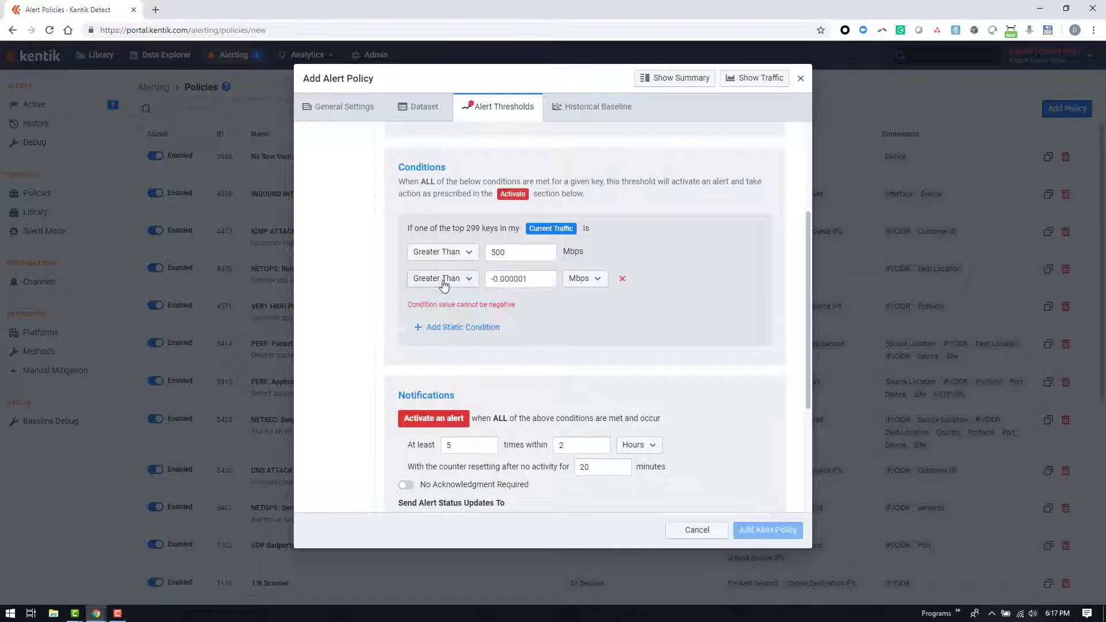
pyautogui.click(444, 327)
pyautogui.tripleClick(525, 278)
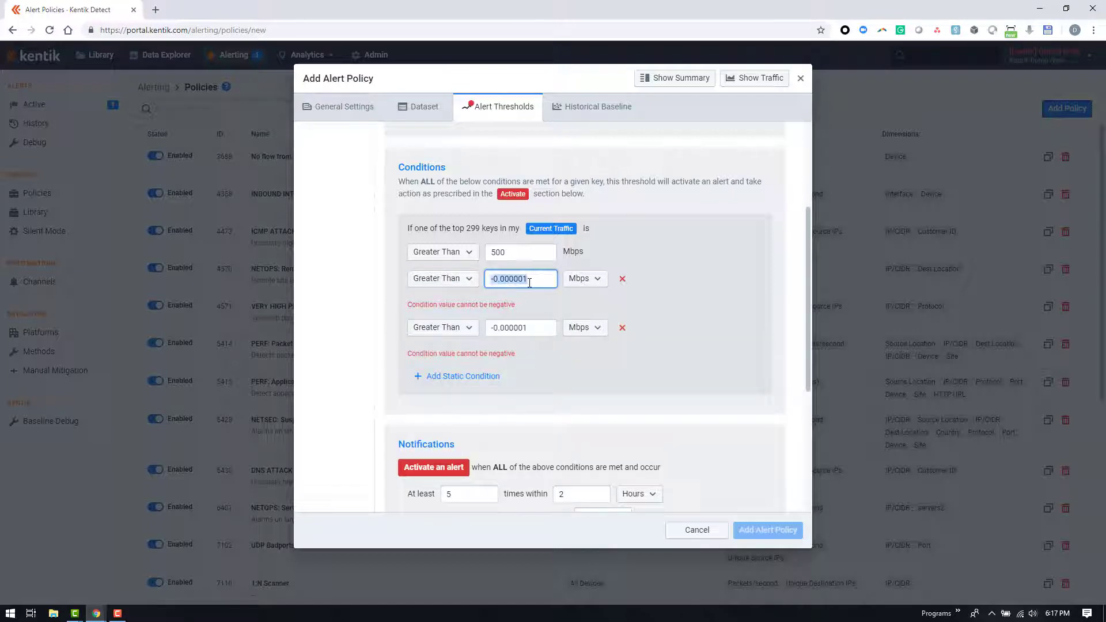
pyautogui.click(583, 282)
pyautogui.click(577, 314)
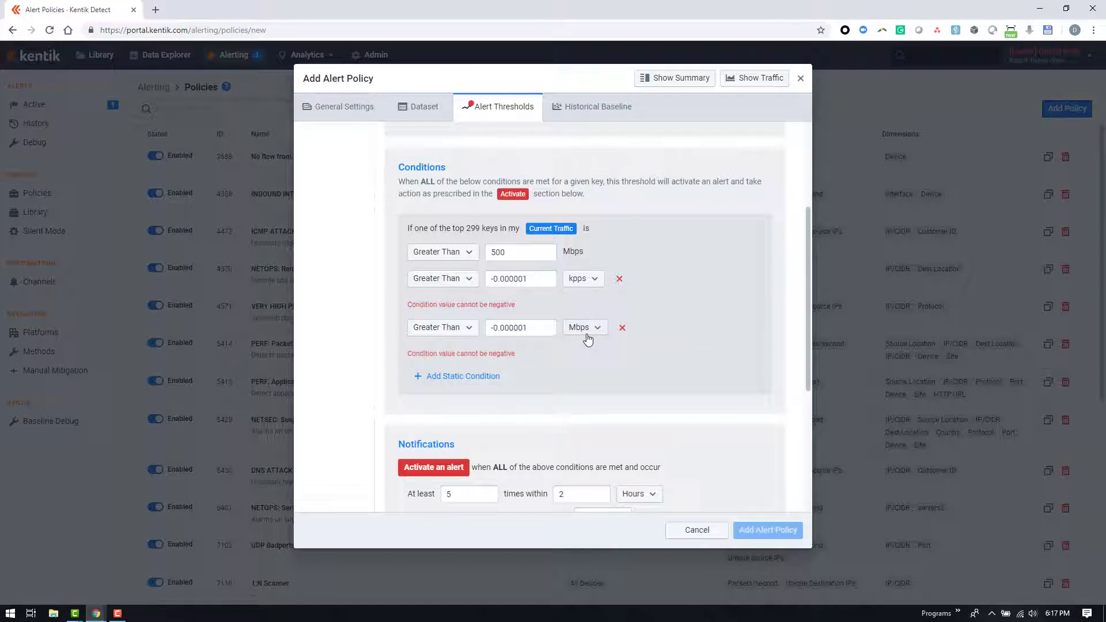
pyautogui.click(584, 330)
pyautogui.click(599, 380)
# Set the two added conditions to greater than 100 kpps and greater than 250 Unique Source IPs
pyautogui.moveTo(550, 279); pyautogui.dragTo(432, 272)
pyautogui.write('100')
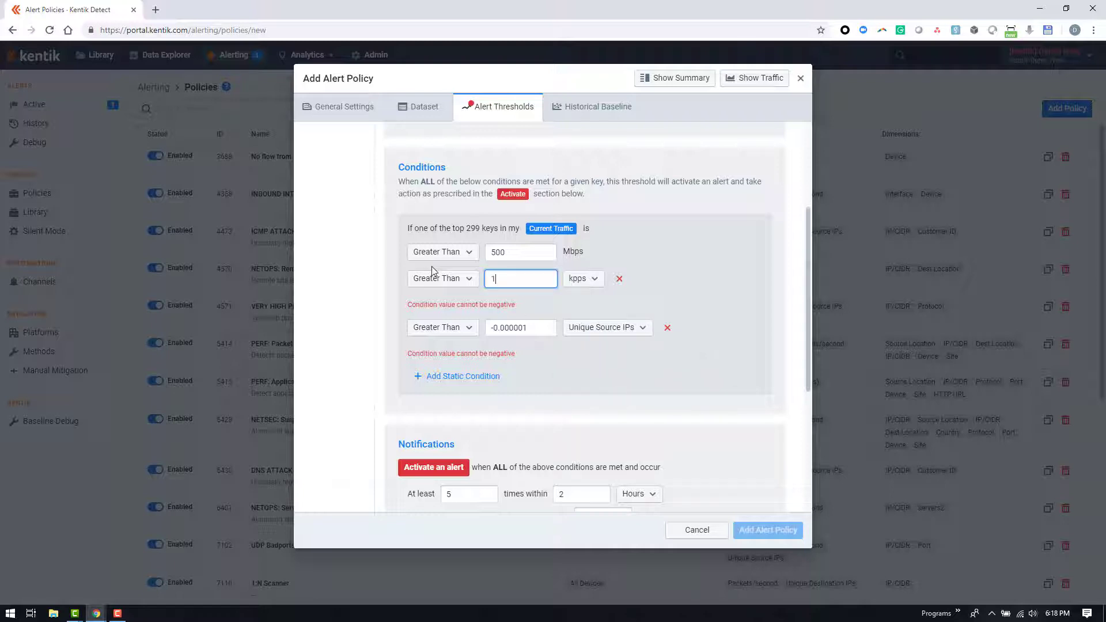
pyautogui.moveTo(541, 305); pyautogui.dragTo(465, 310)
pyautogui.write('250')
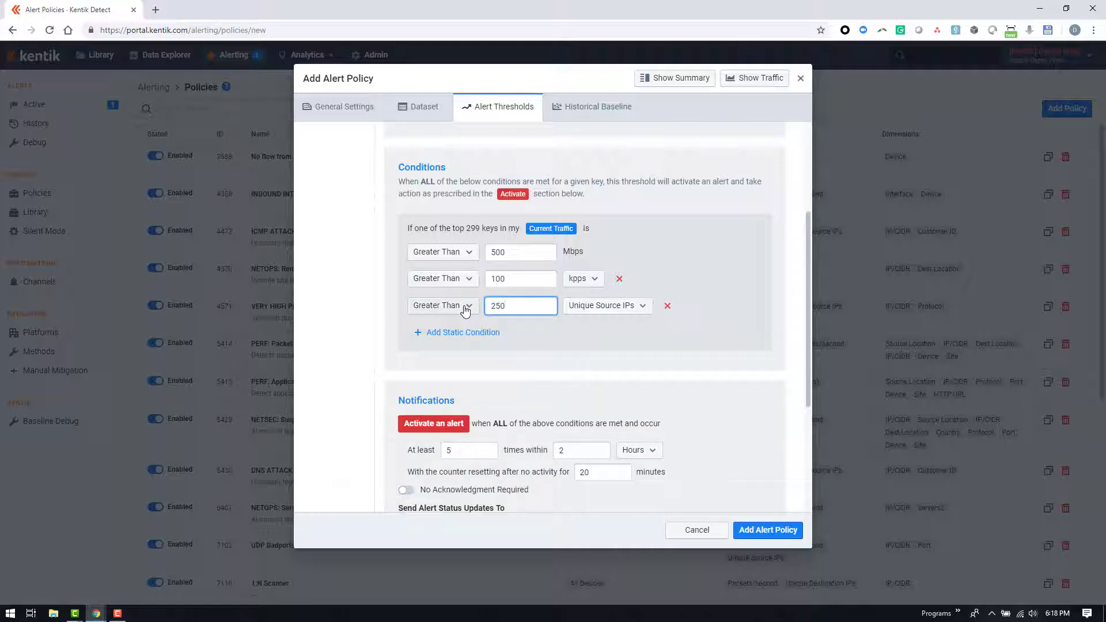
pyautogui.click(759, 323)
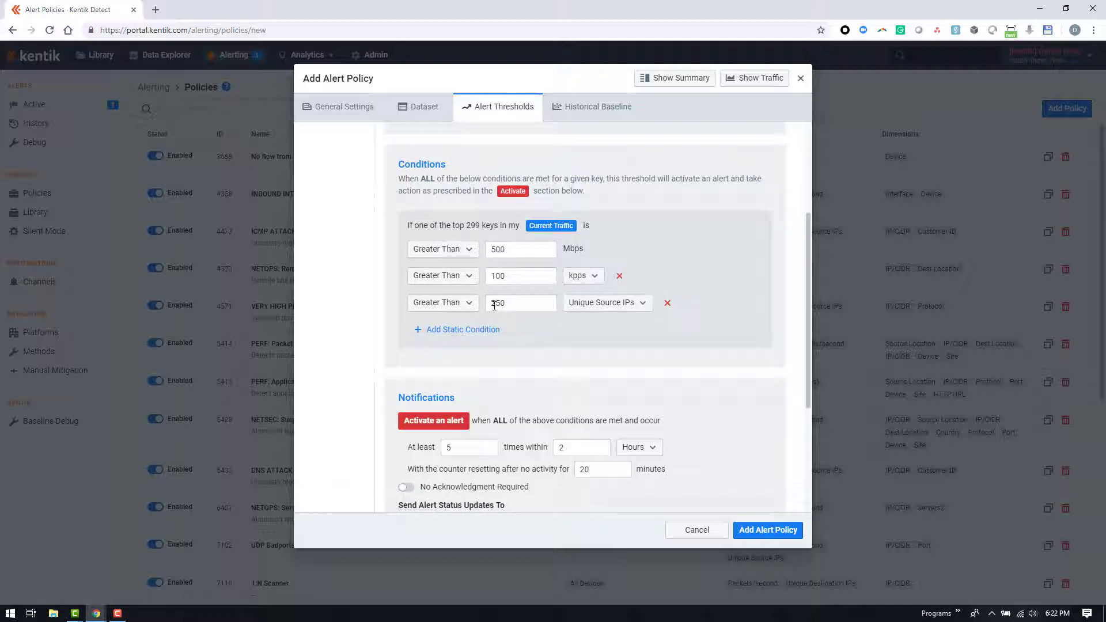
# Remove the kpps and Unique Source IPs conditions from the Minor threshold
pyautogui.click(622, 277)
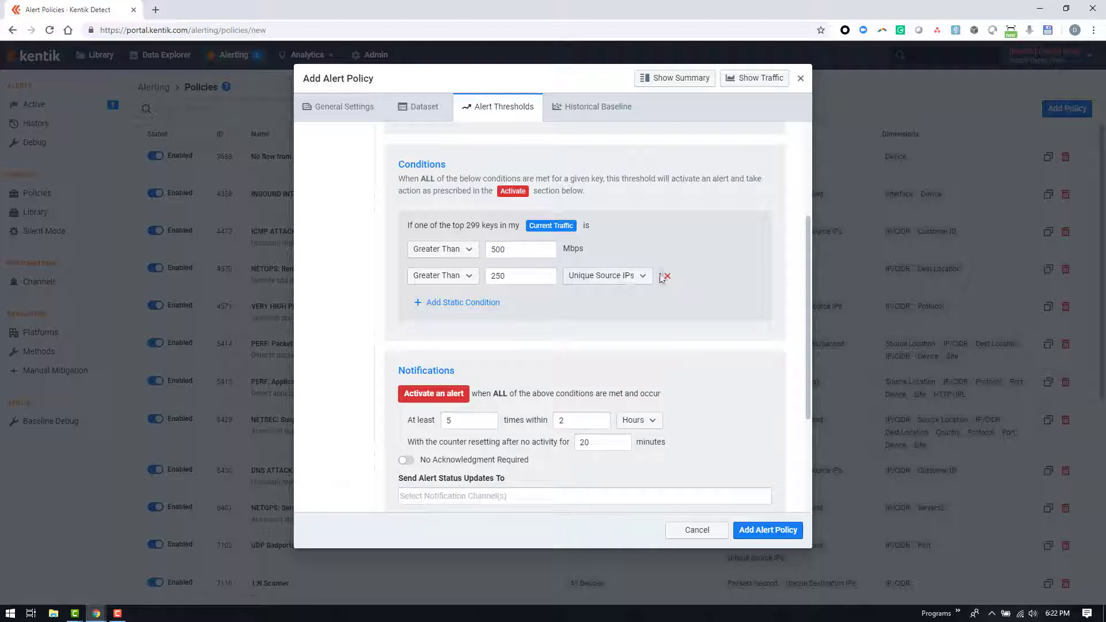
pyautogui.click(667, 276)
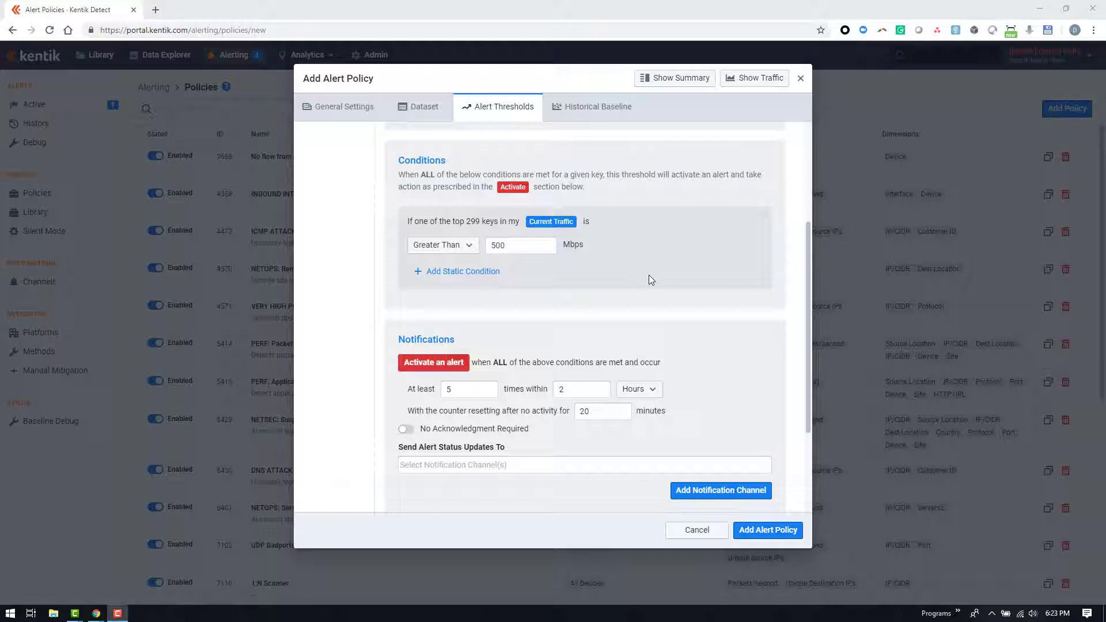
pyautogui.scroll(-2, 648, 277)
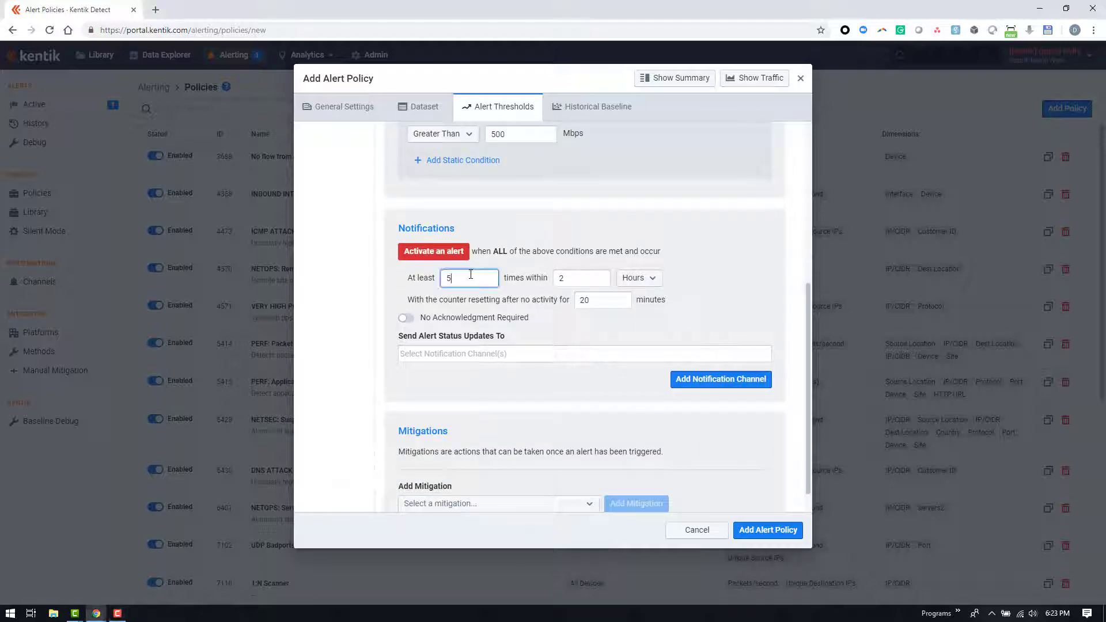
pyautogui.click(489, 275)
pyautogui.click(407, 302)
# Create an Email notification channel named test with the recipient's email address and add it to the Minor threshold's alert status updates
pyautogui.scroll(-1, 506, 337)
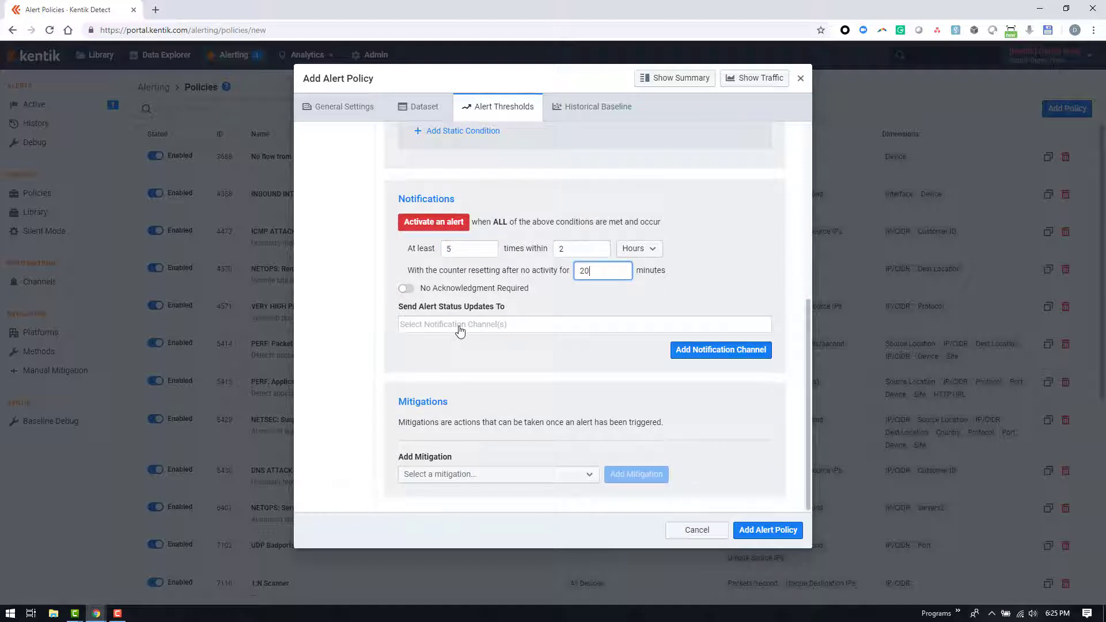
pyautogui.click(697, 350)
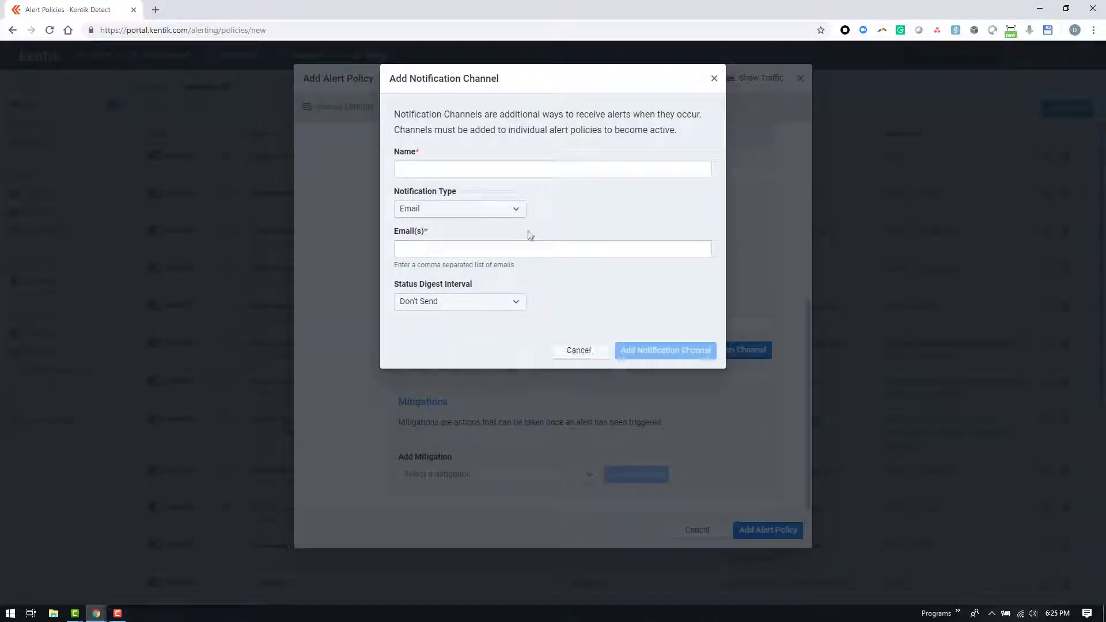
pyautogui.click(463, 171)
pyautogui.write('test')
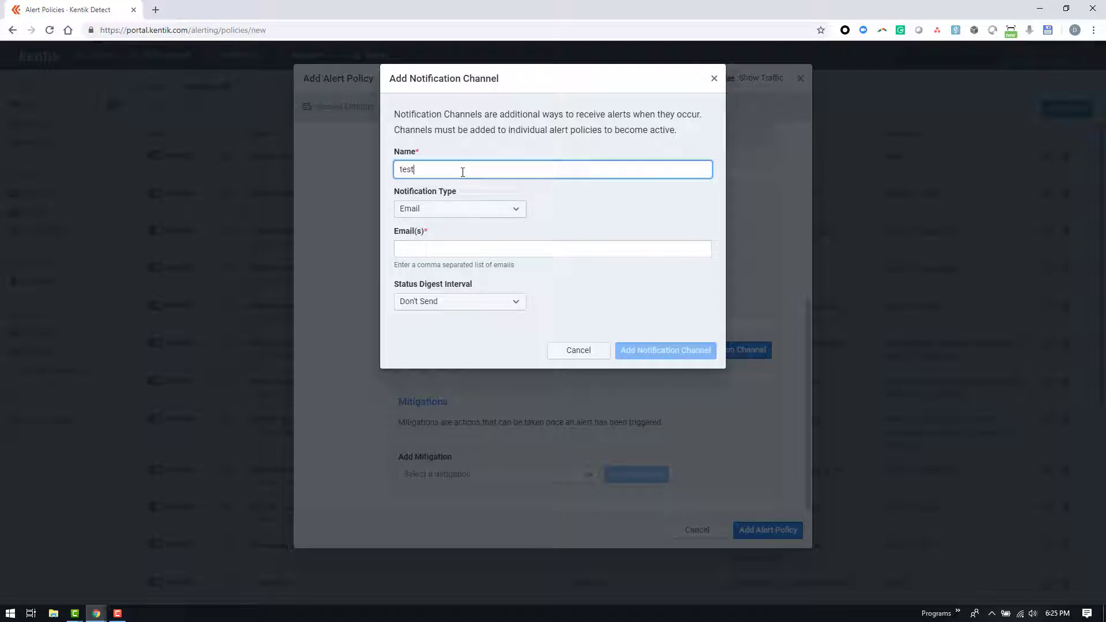
pyautogui.press('Tab')
pyautogui.write('test@')
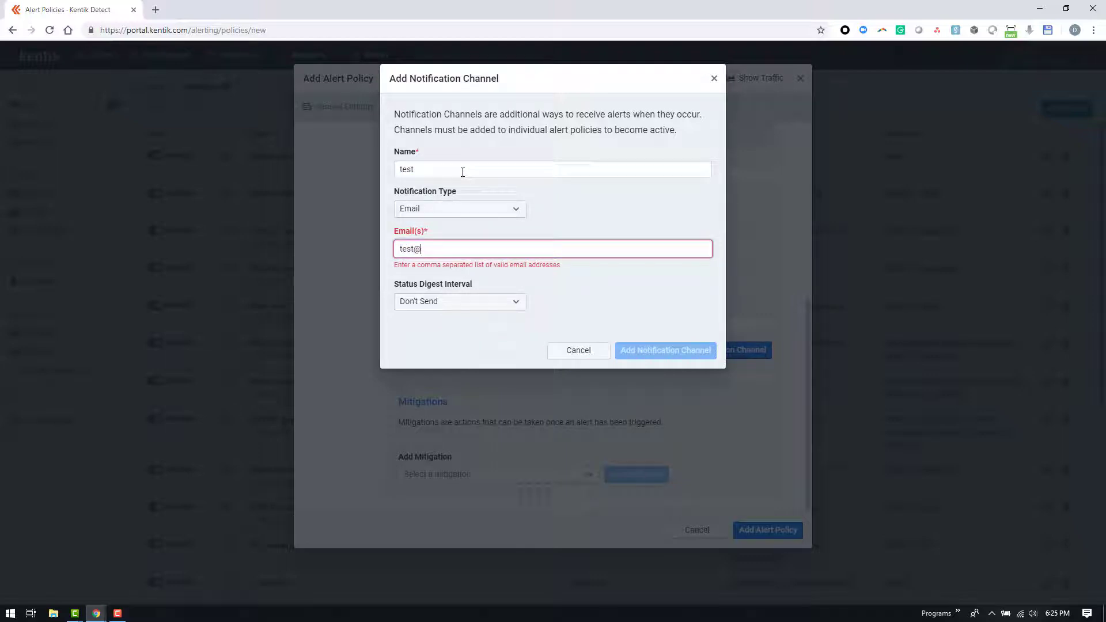
pyautogui.write('domain.com')
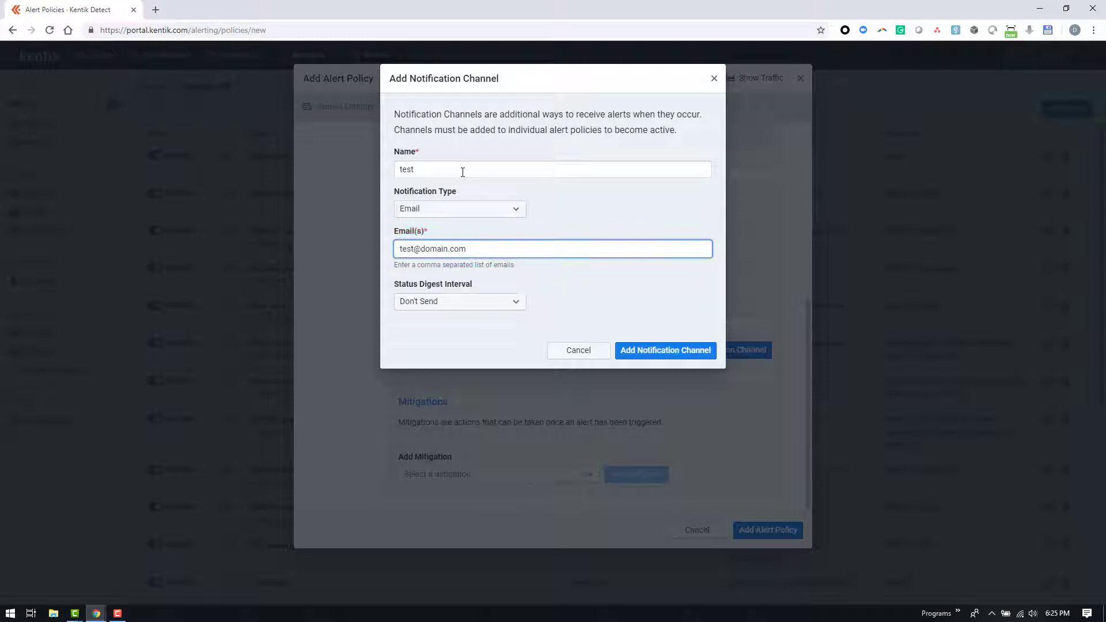
pyautogui.click(641, 354)
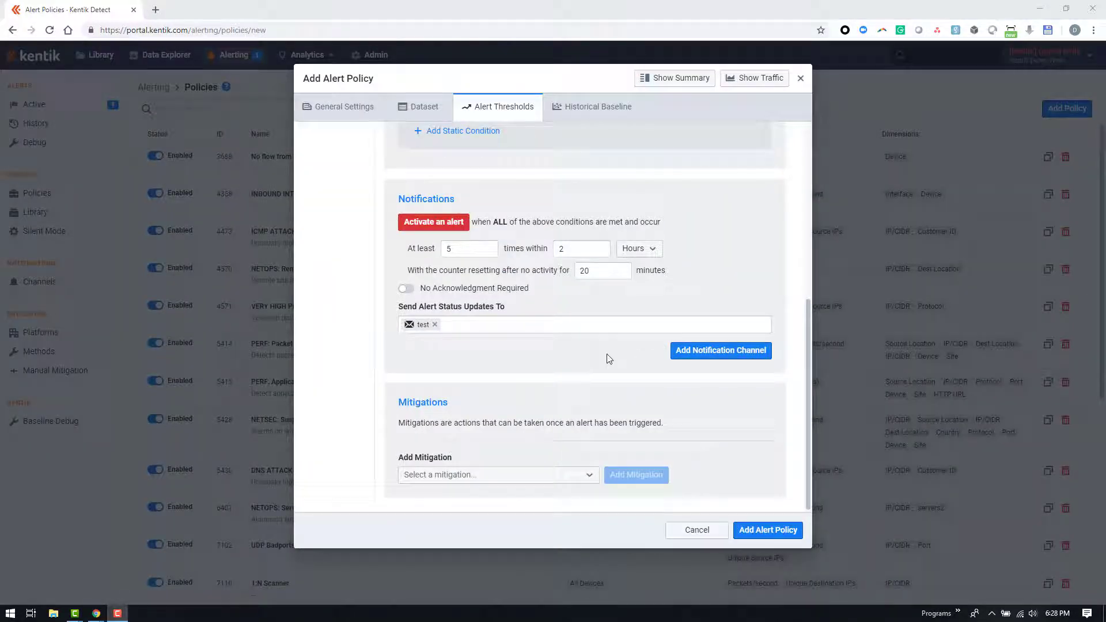
# Show the policy's related flow data in Data Explorer and review the query summary with its dimensions, metrics and filters
pyautogui.click(739, 81)
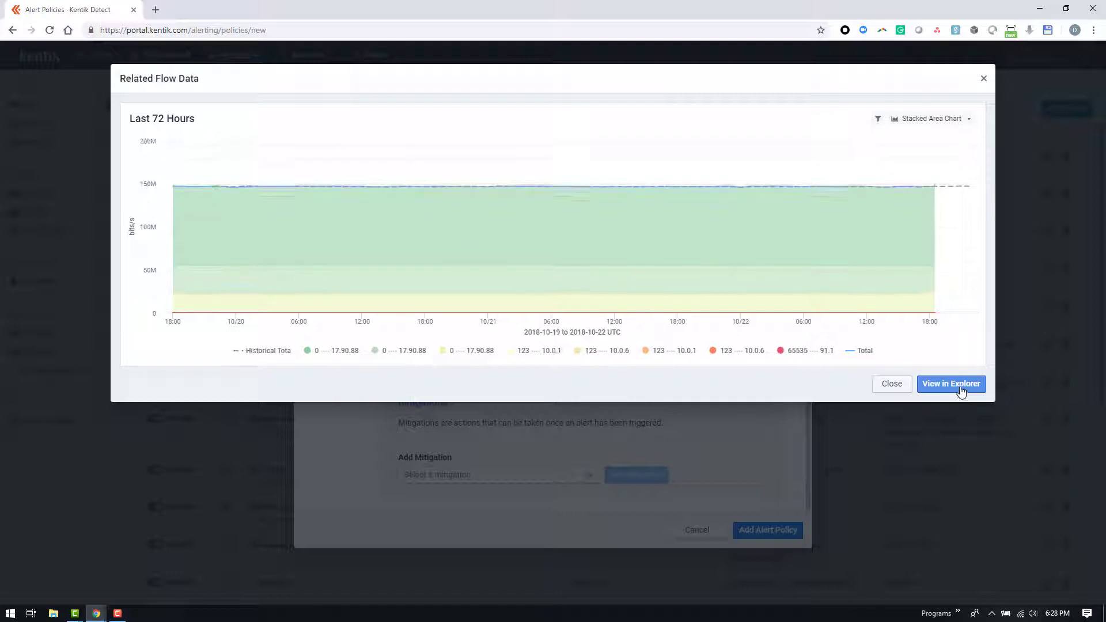
pyautogui.click(960, 392)
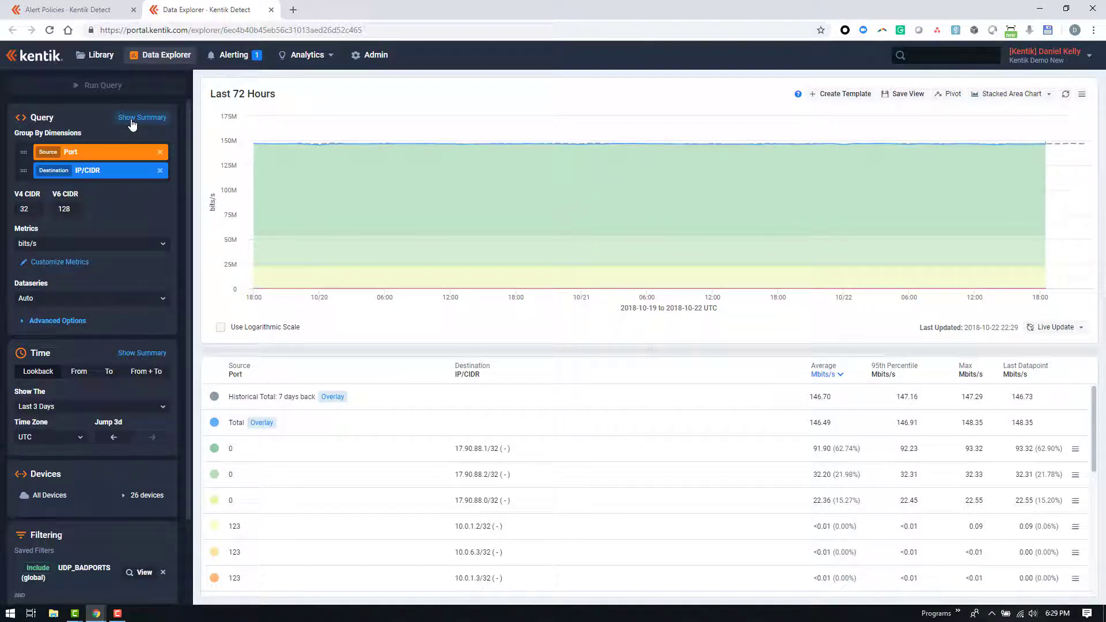
pyautogui.click(132, 120)
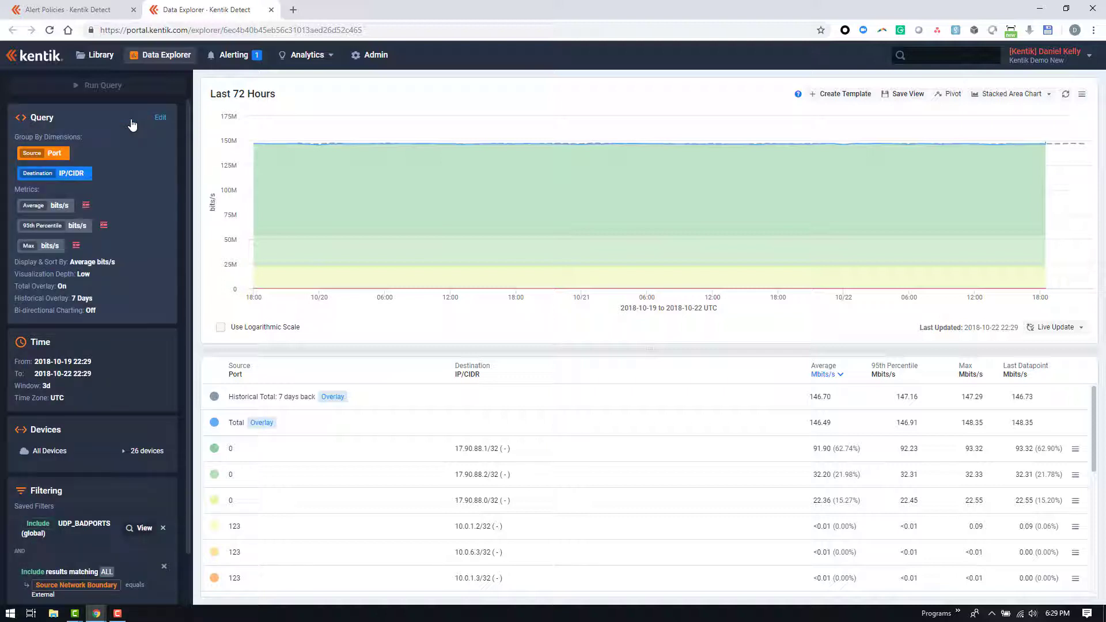
pyautogui.scroll(-1, 141, 148)
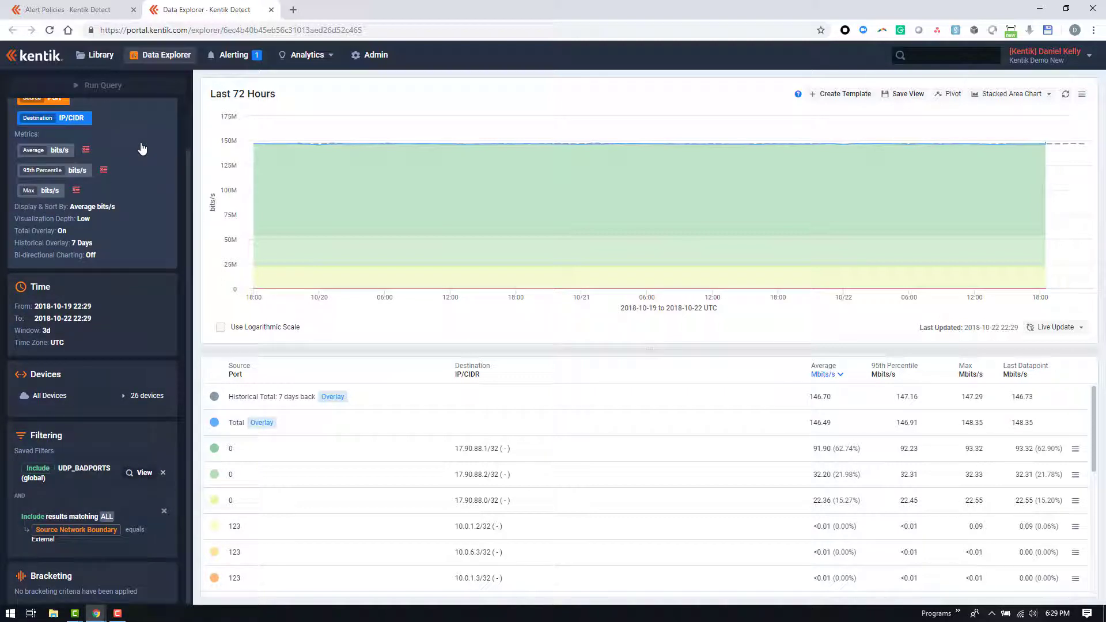